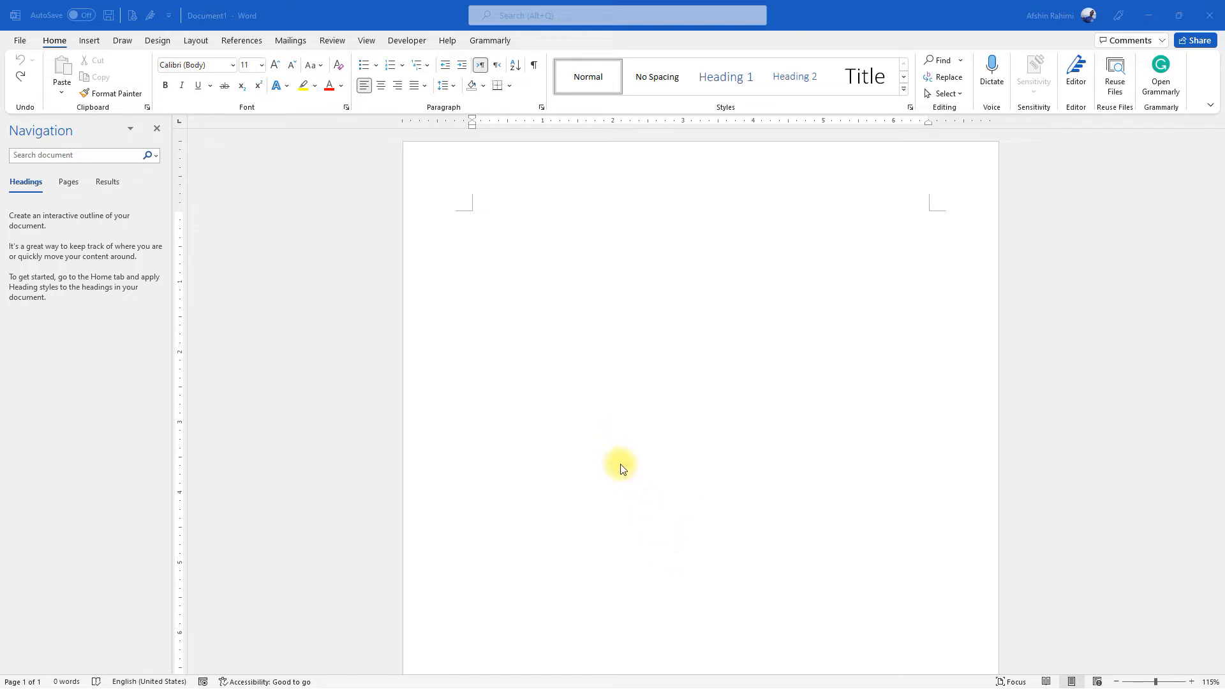
# Insert a table with three columns and one row at the start of the blank document
pyautogui.click(482, 221)
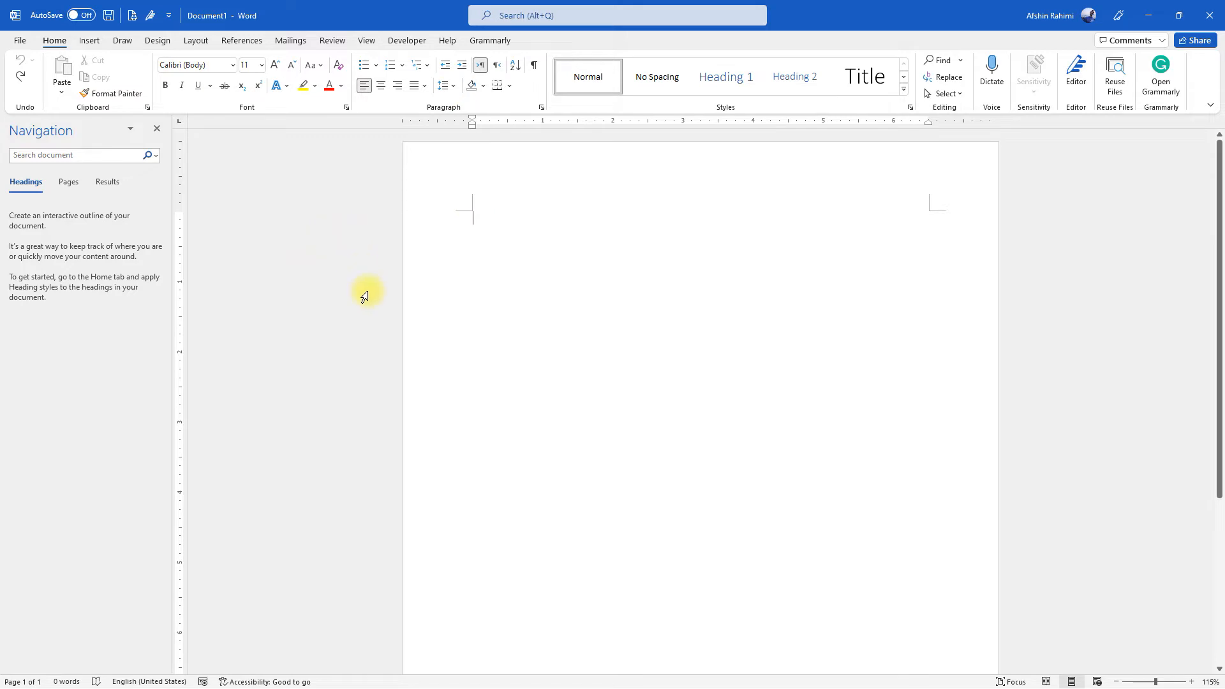
pyautogui.click(89, 40)
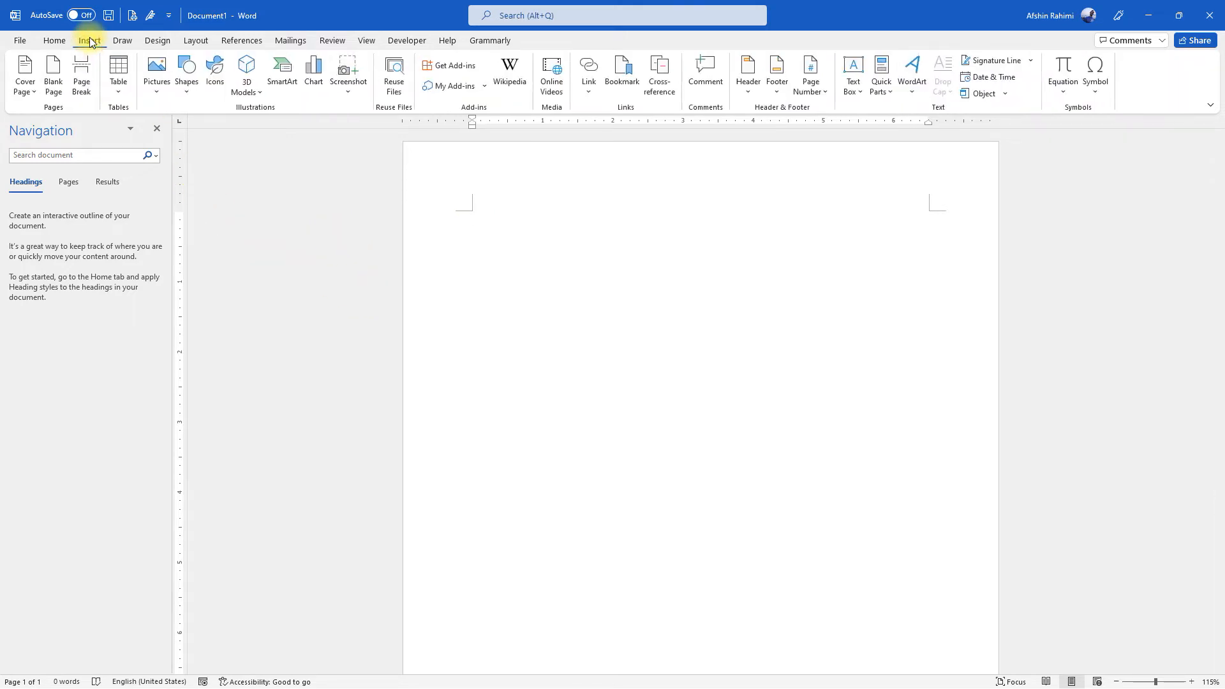
pyautogui.click(121, 85)
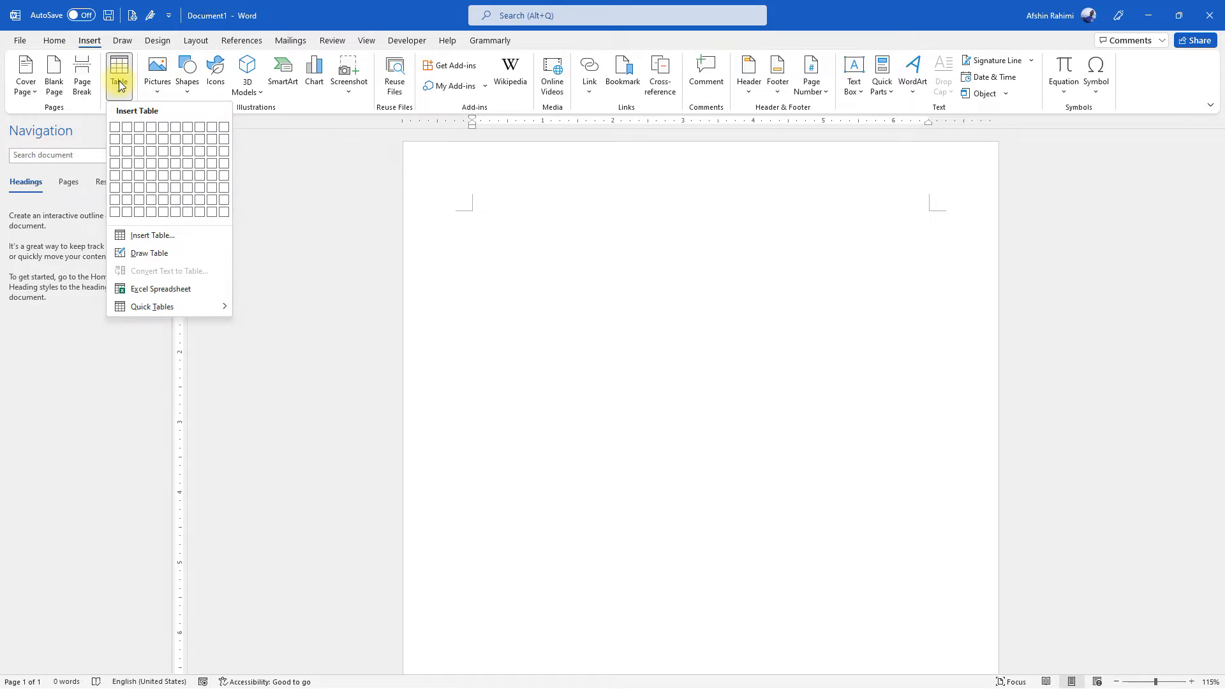
pyautogui.click(140, 127)
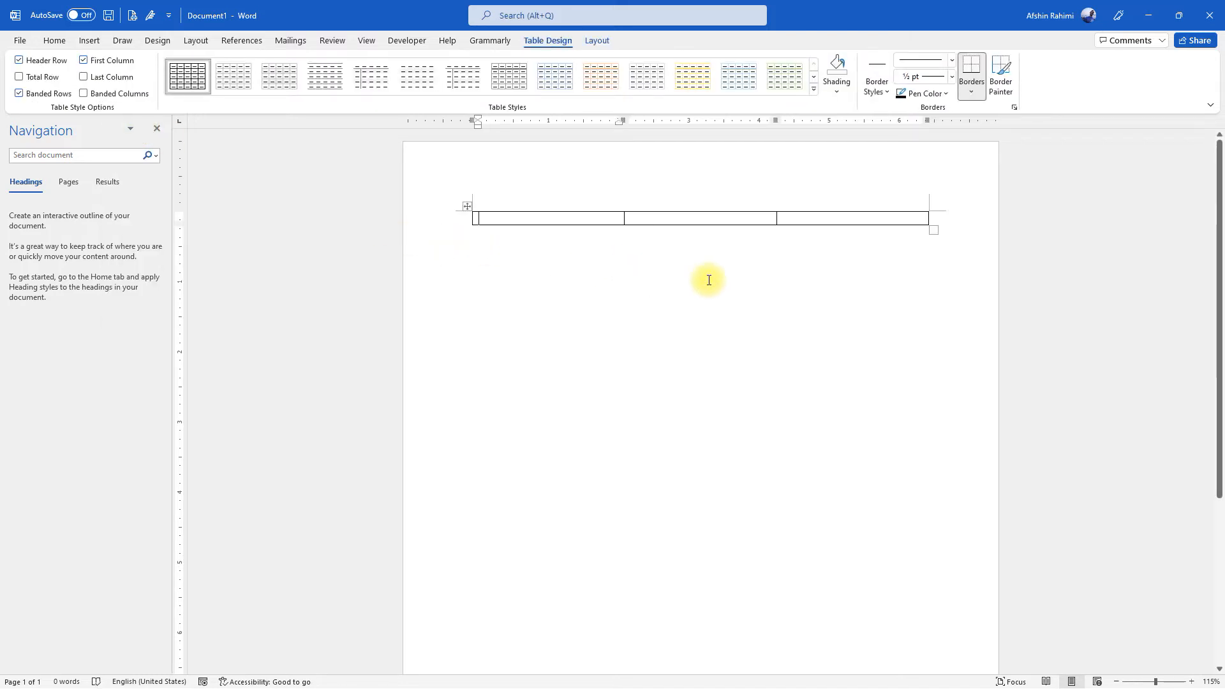
pyautogui.click(786, 220)
# Remove all borders from the entire table
pyautogui.click(466, 206)
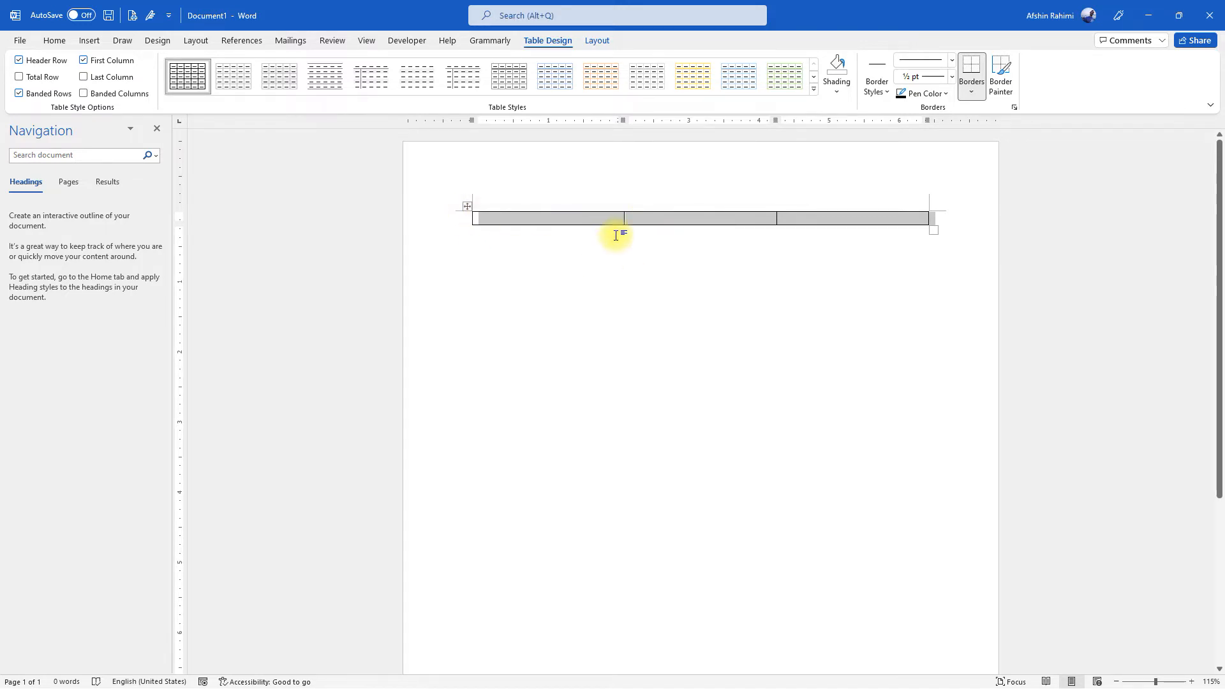
pyautogui.click(55, 41)
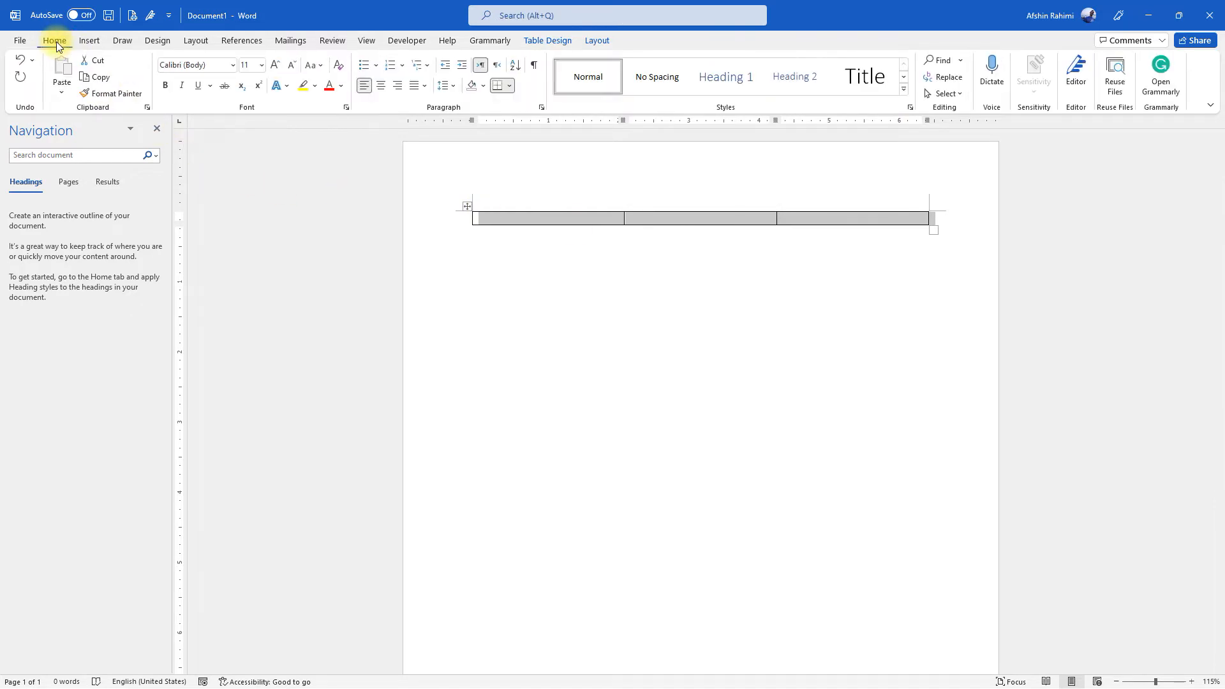
pyautogui.click(510, 85)
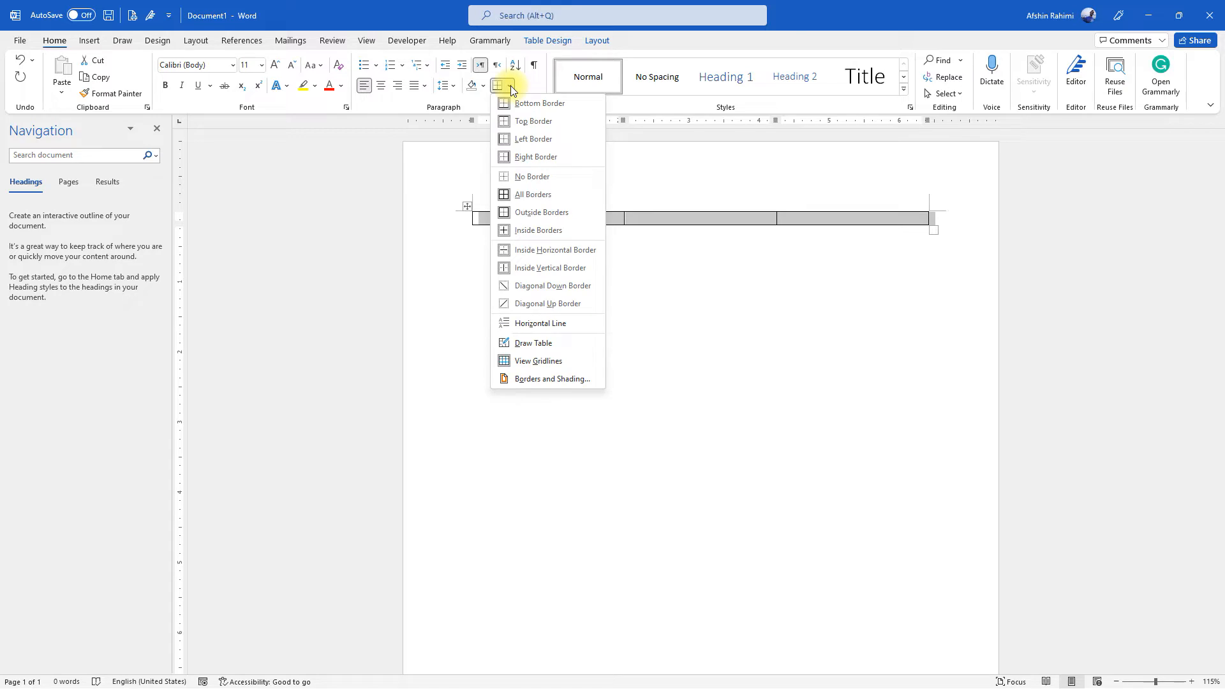
pyautogui.click(518, 177)
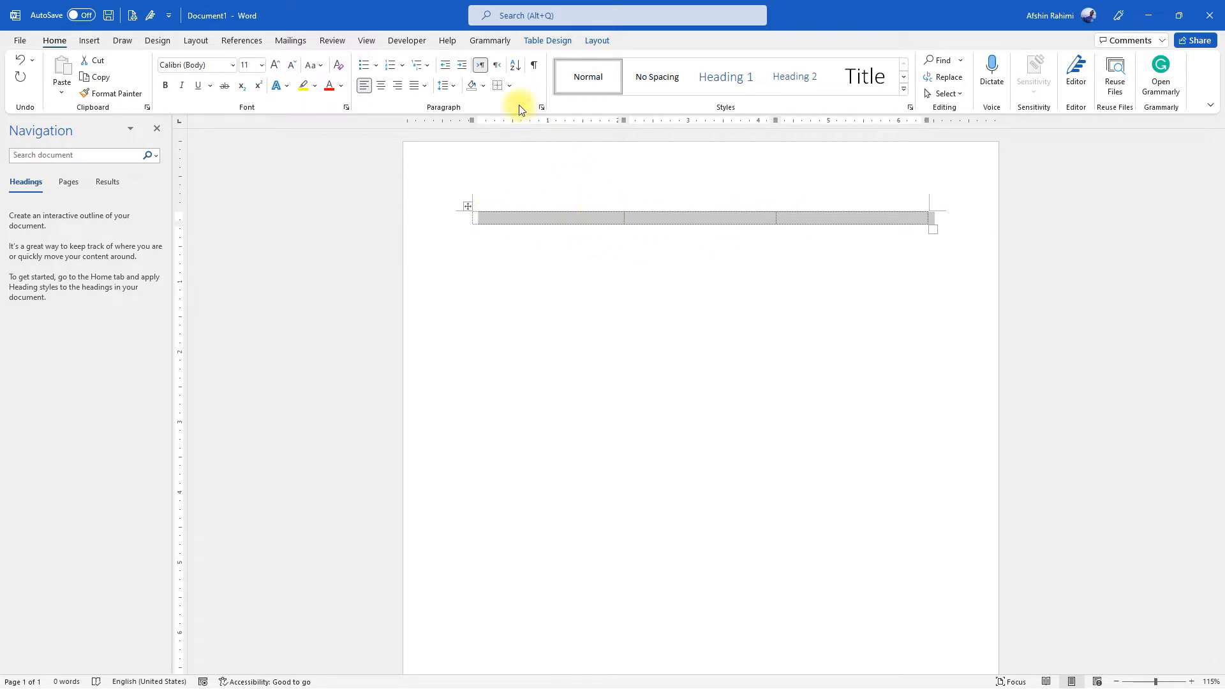
# Turn the table's gridlines off and back on
pyautogui.click(509, 87)
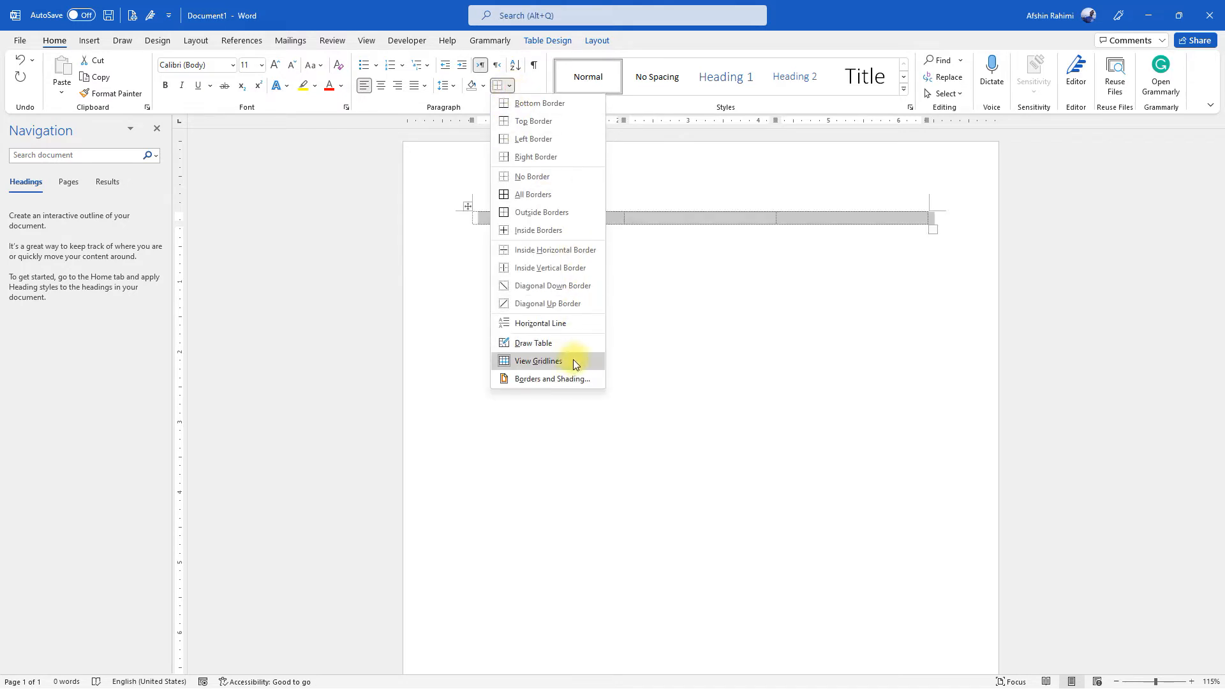
pyautogui.click(538, 361)
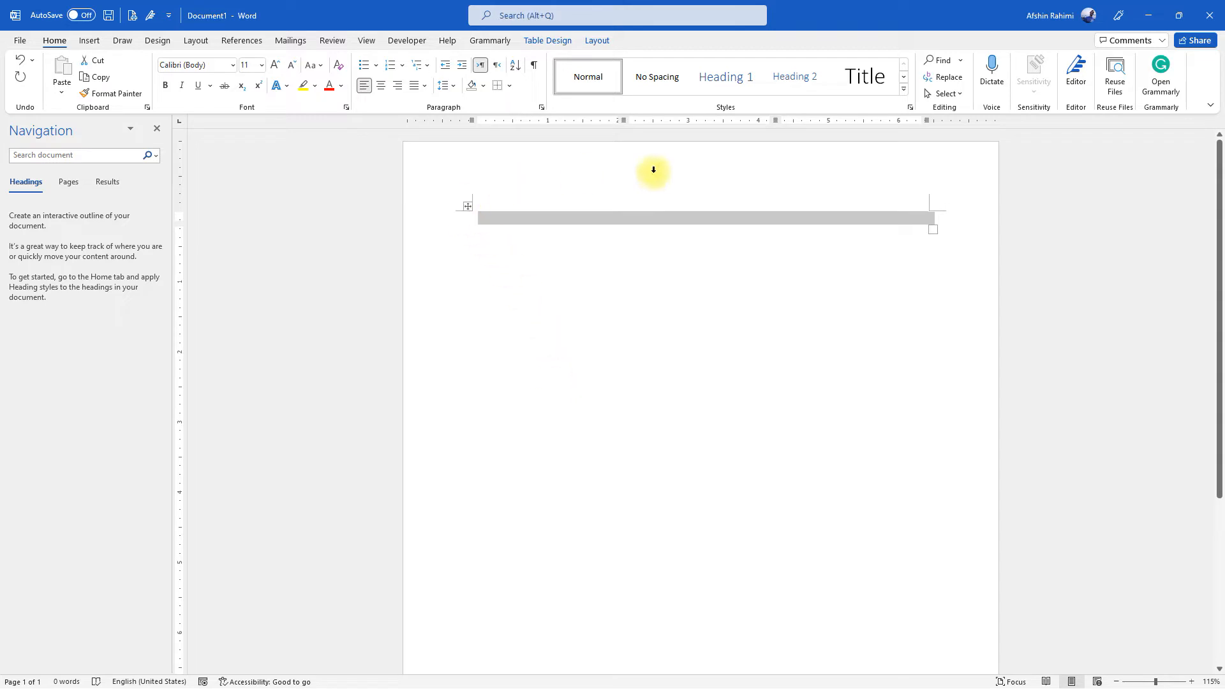
pyautogui.click(509, 85)
pyautogui.click(536, 361)
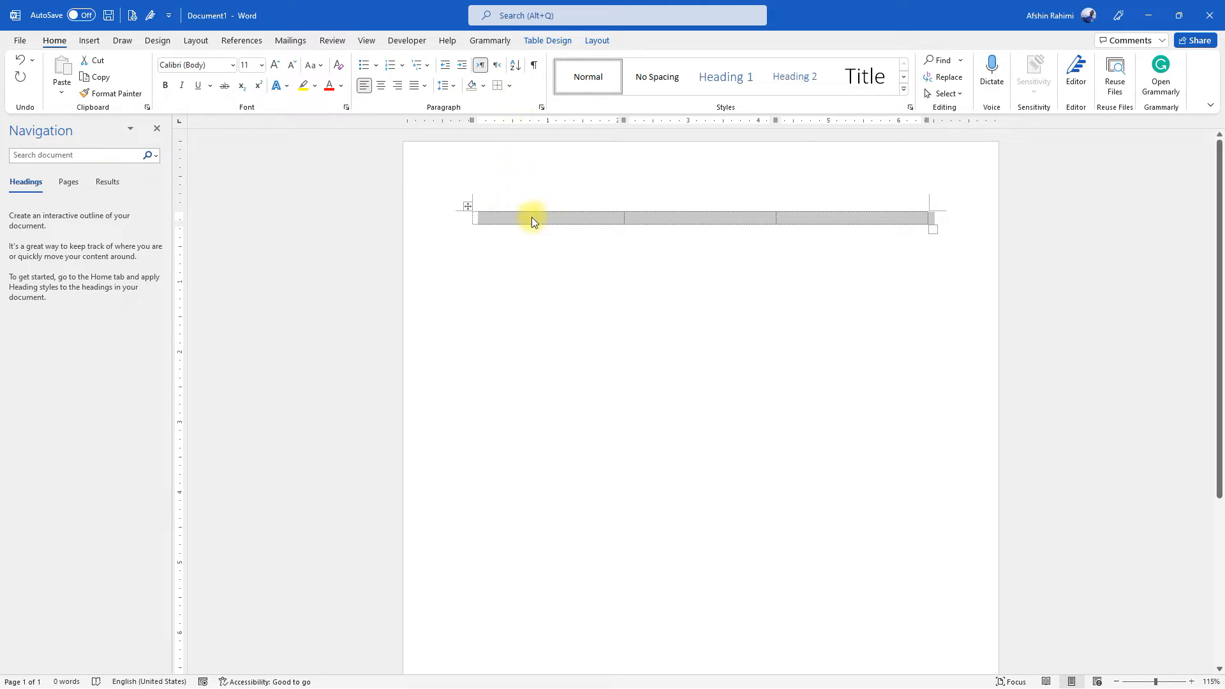
# Narrow the table's first and third columns to about 1 inch each, widening the middle column
pyautogui.click(634, 218)
pyautogui.moveTo(622, 219); pyautogui.dragTo(541, 219)
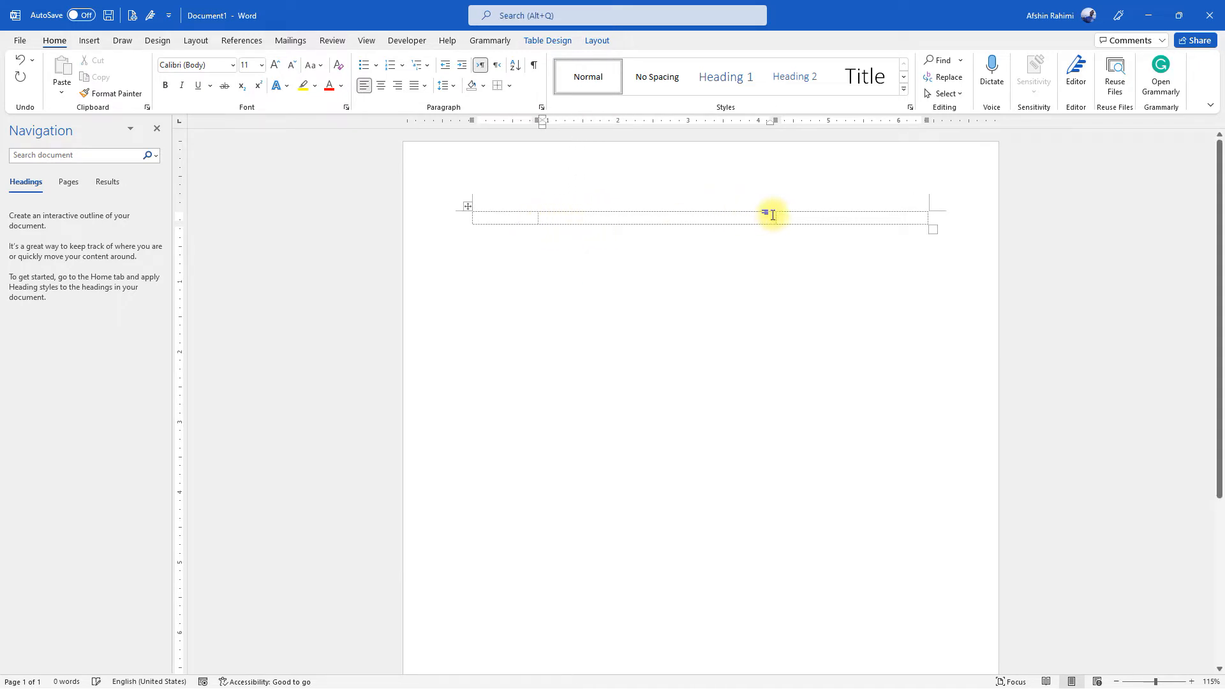
pyautogui.moveTo(776, 218); pyautogui.dragTo(862, 218)
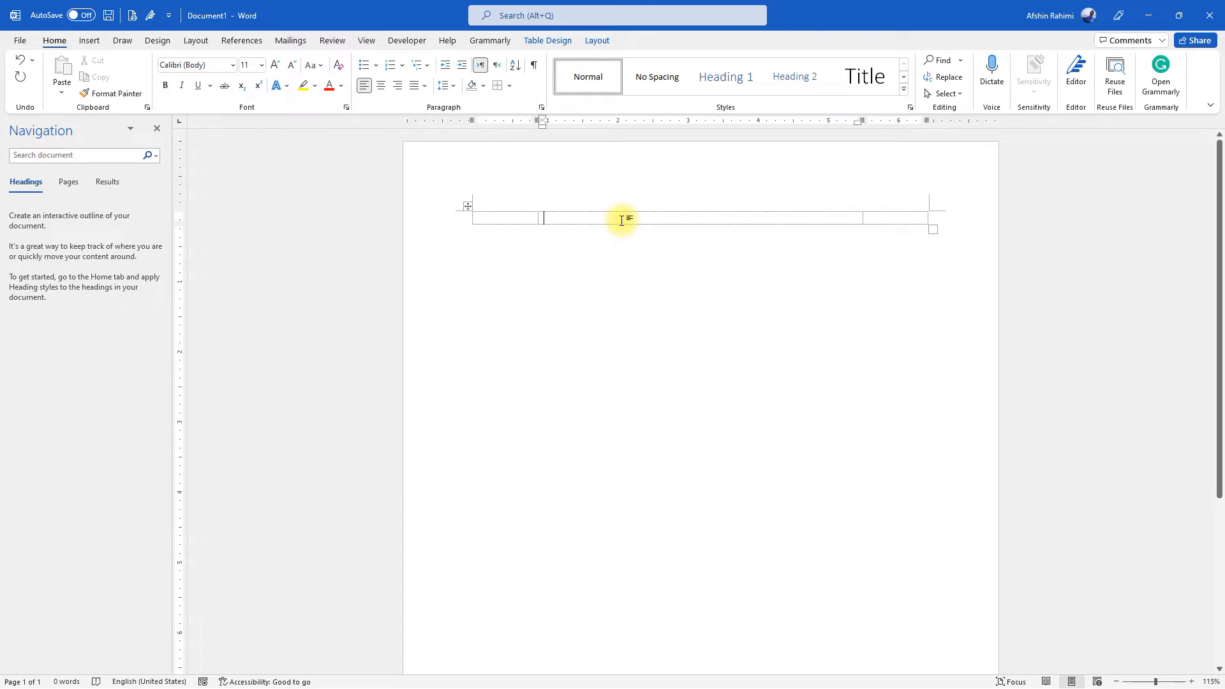
# Insert the equation x+y=z in the middle cell of the table
pyautogui.click(90, 40)
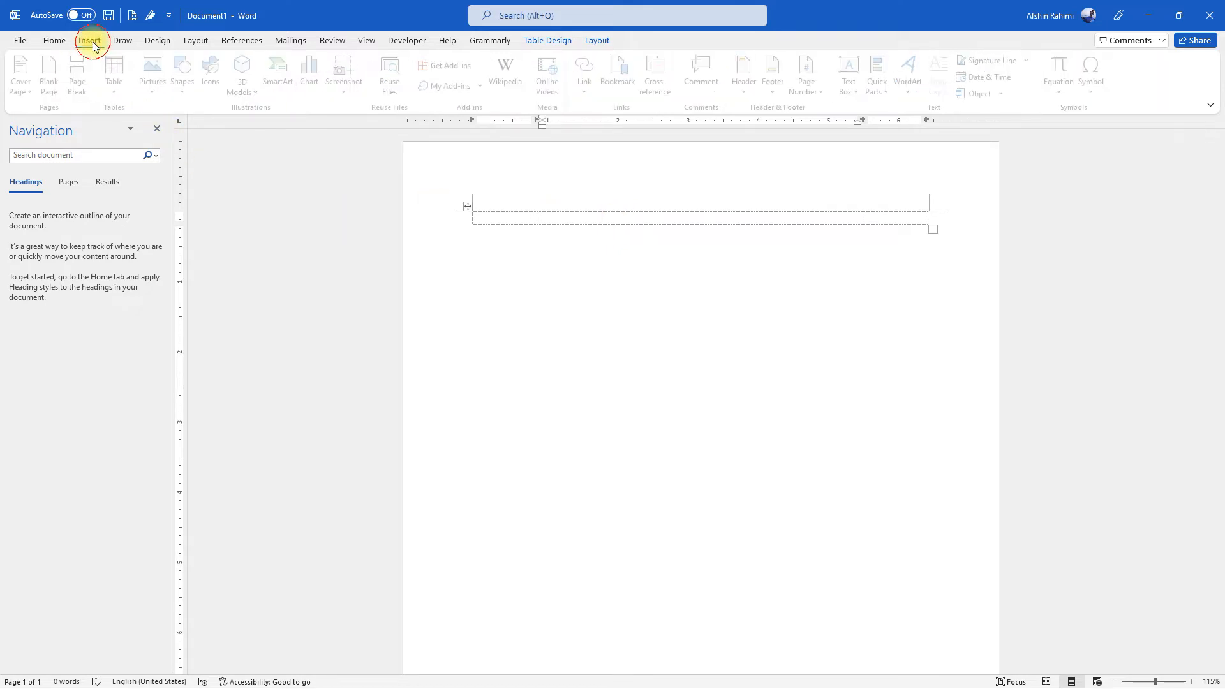
pyautogui.click(1064, 71)
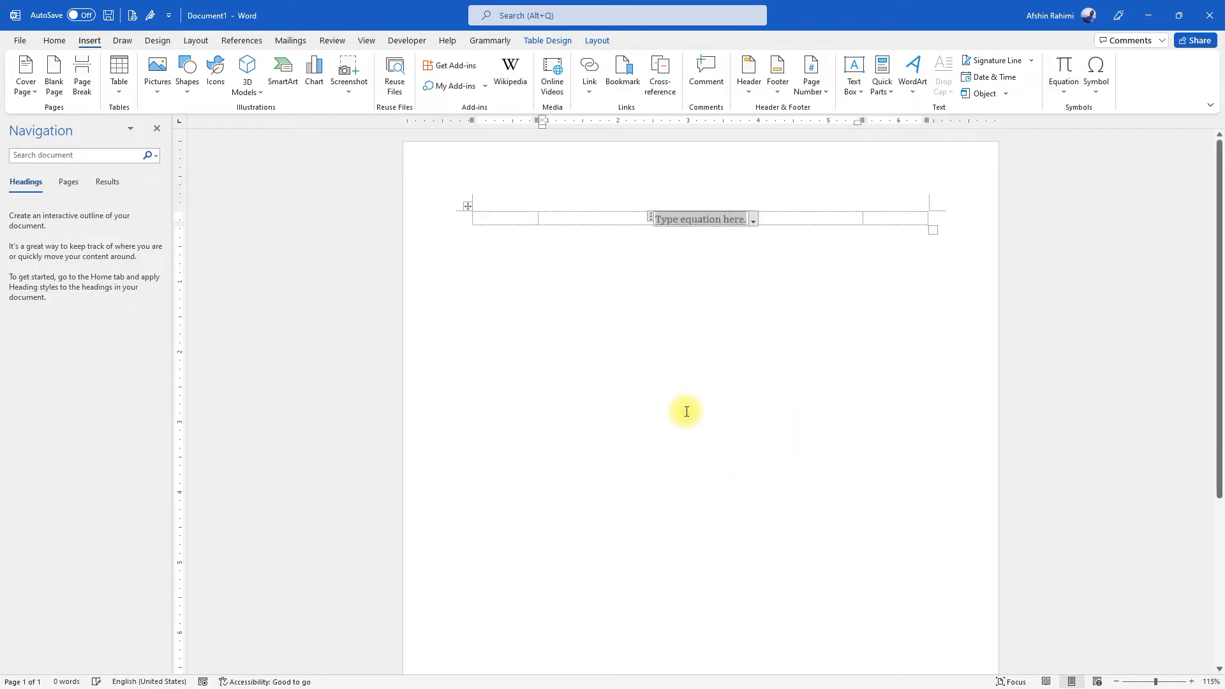
pyautogui.write('x+y')
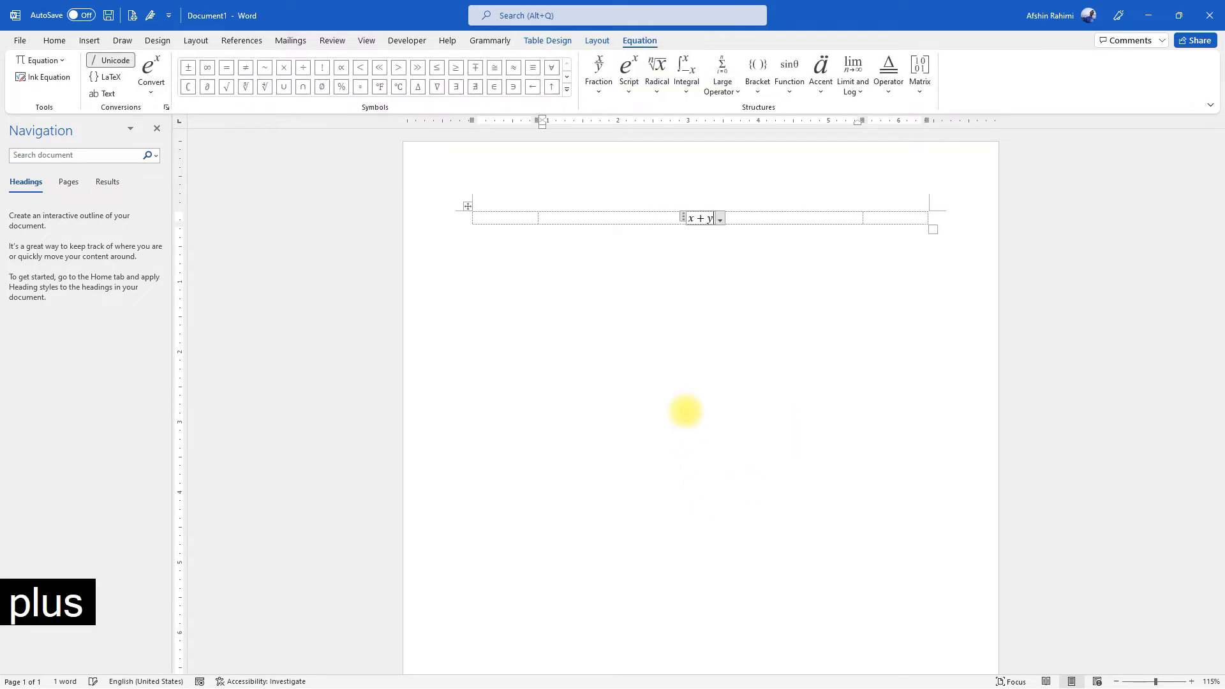
pyautogui.write('=z')
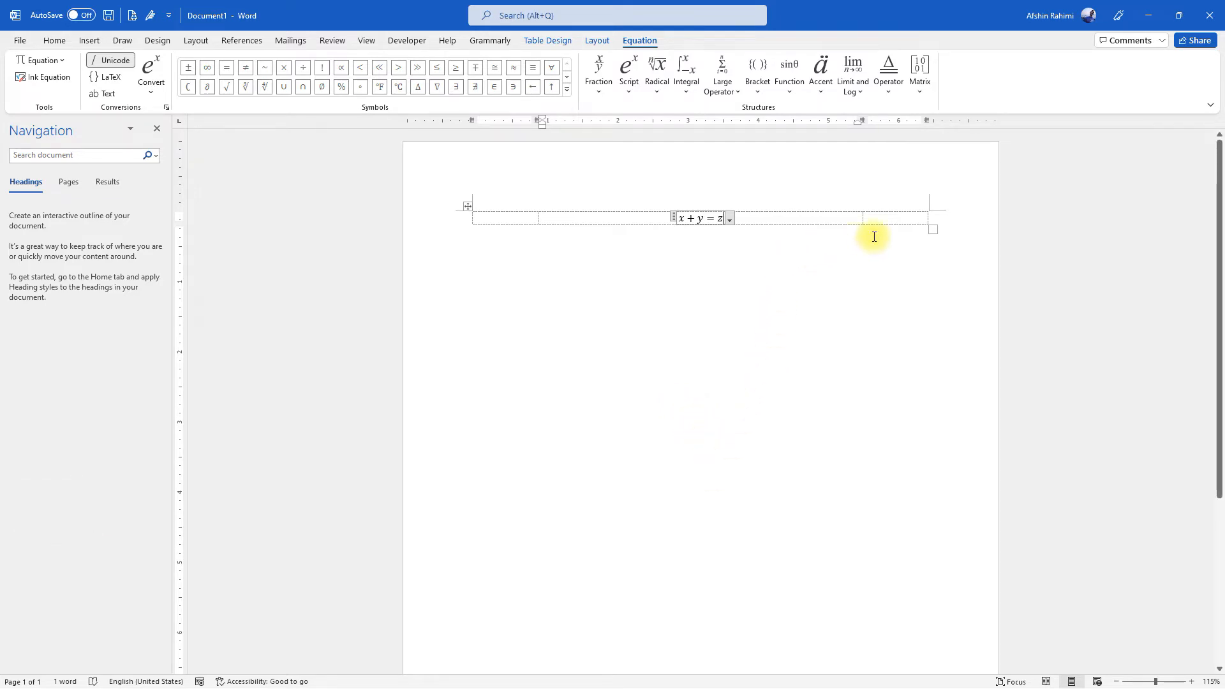
# Insert a field with the code "seq eqList" in the table's third cell and update it
pyautogui.click(888, 217)
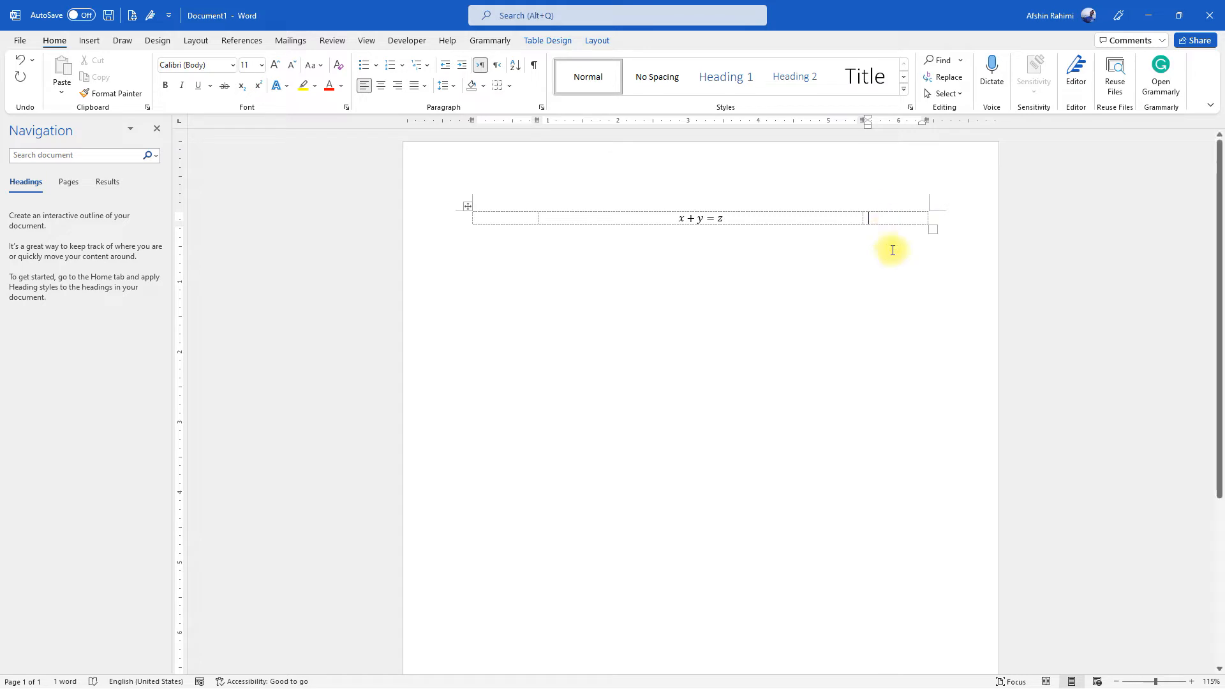
pyautogui.click(882, 220)
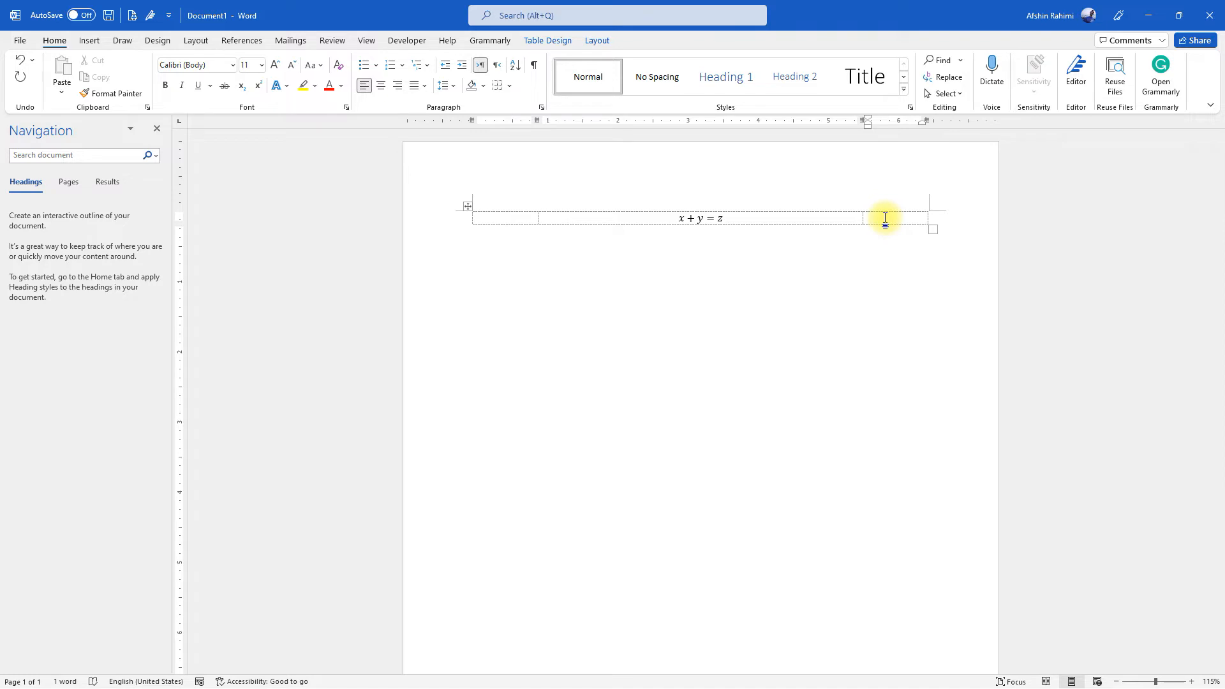
pyautogui.hotkey('ctrl', 'F9')
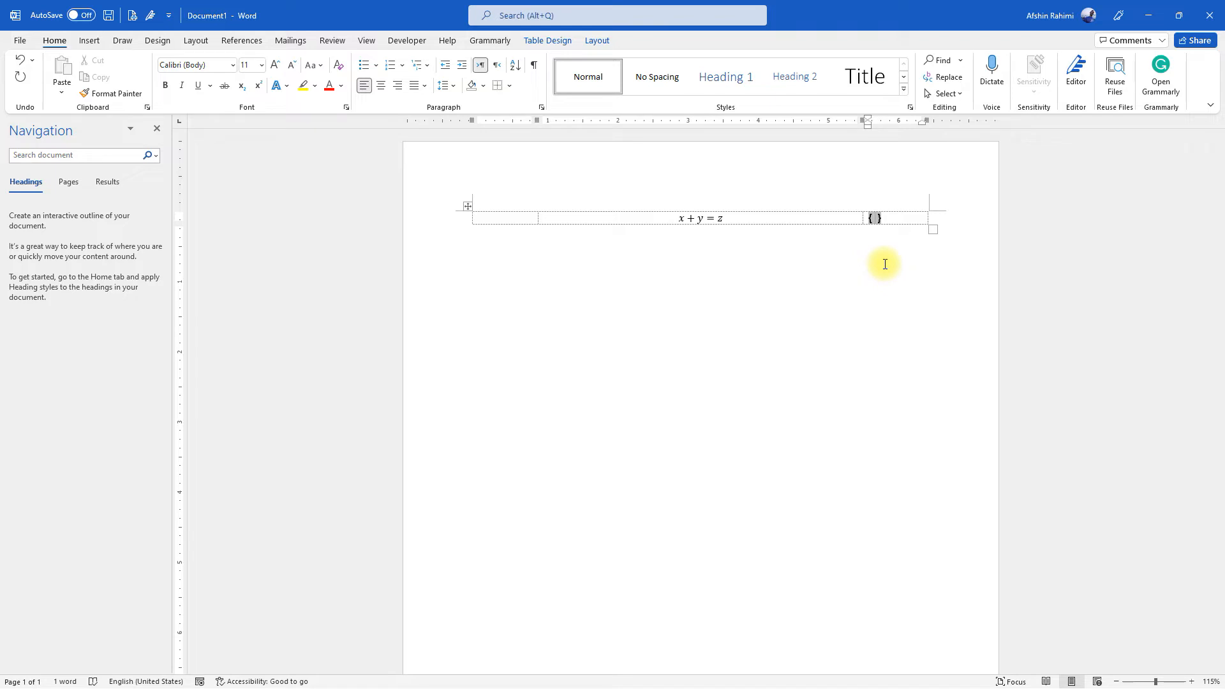
pyautogui.write('seq eqList')
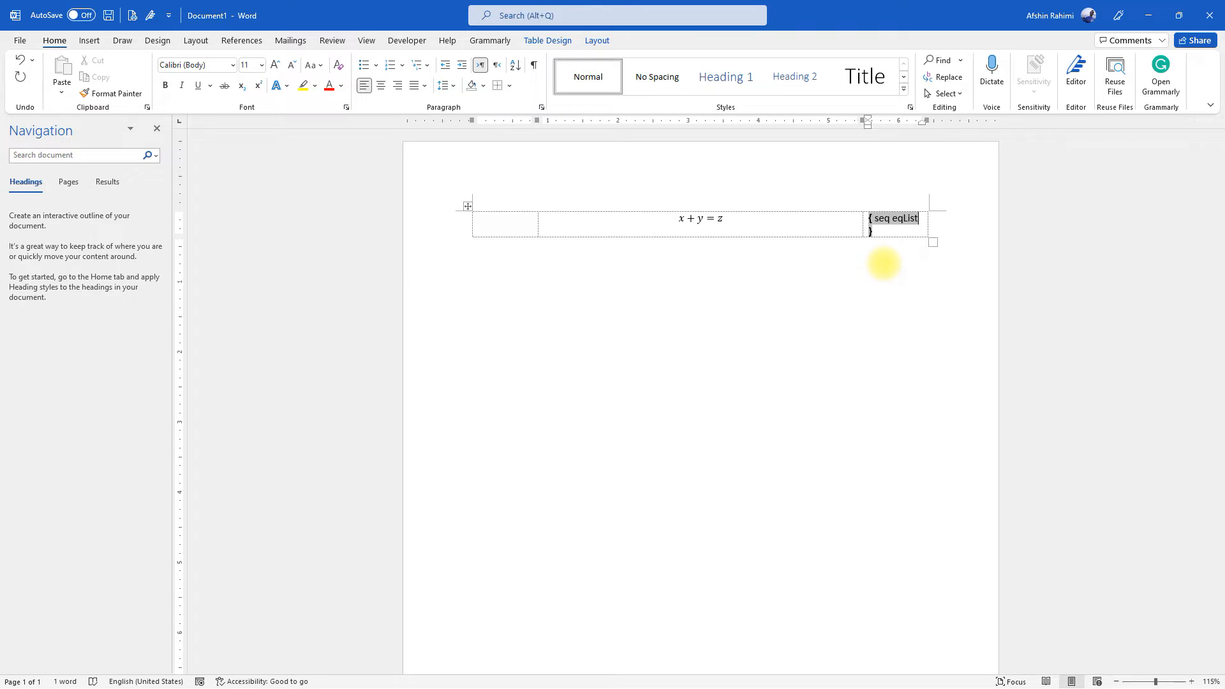
pyautogui.press('F9')
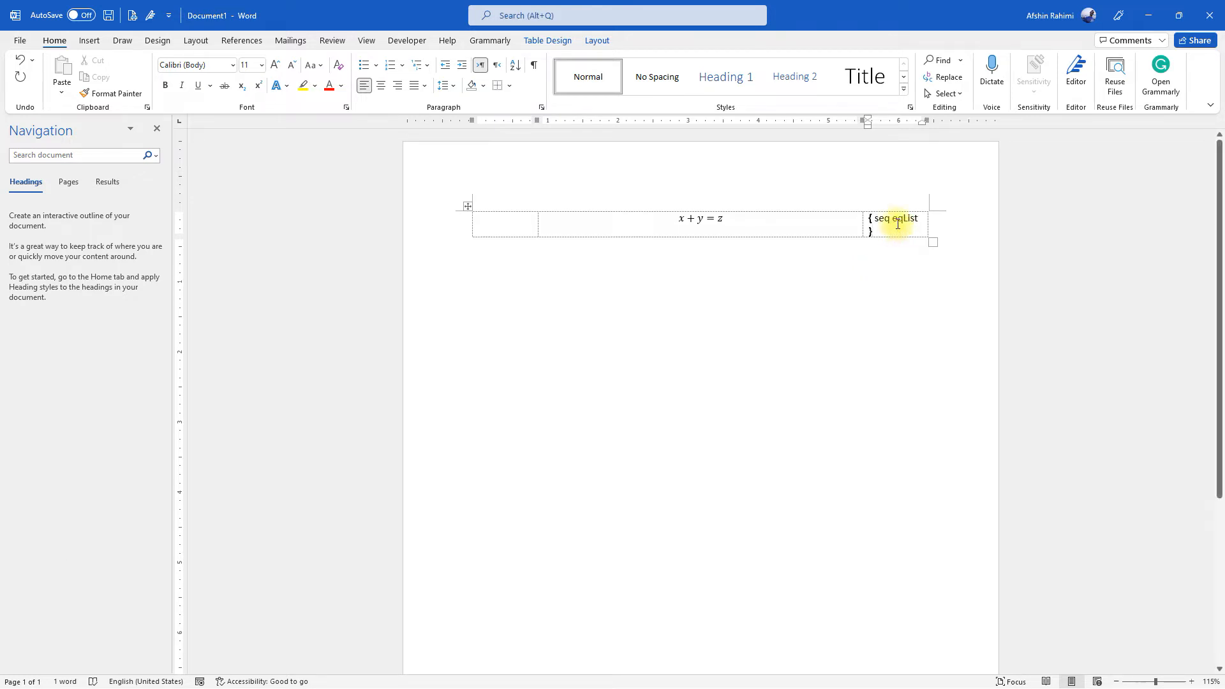
# Refresh the sequence field in the third cell by opening the print preview and returning to the document
pyautogui.click(893, 241)
pyautogui.click(892, 232)
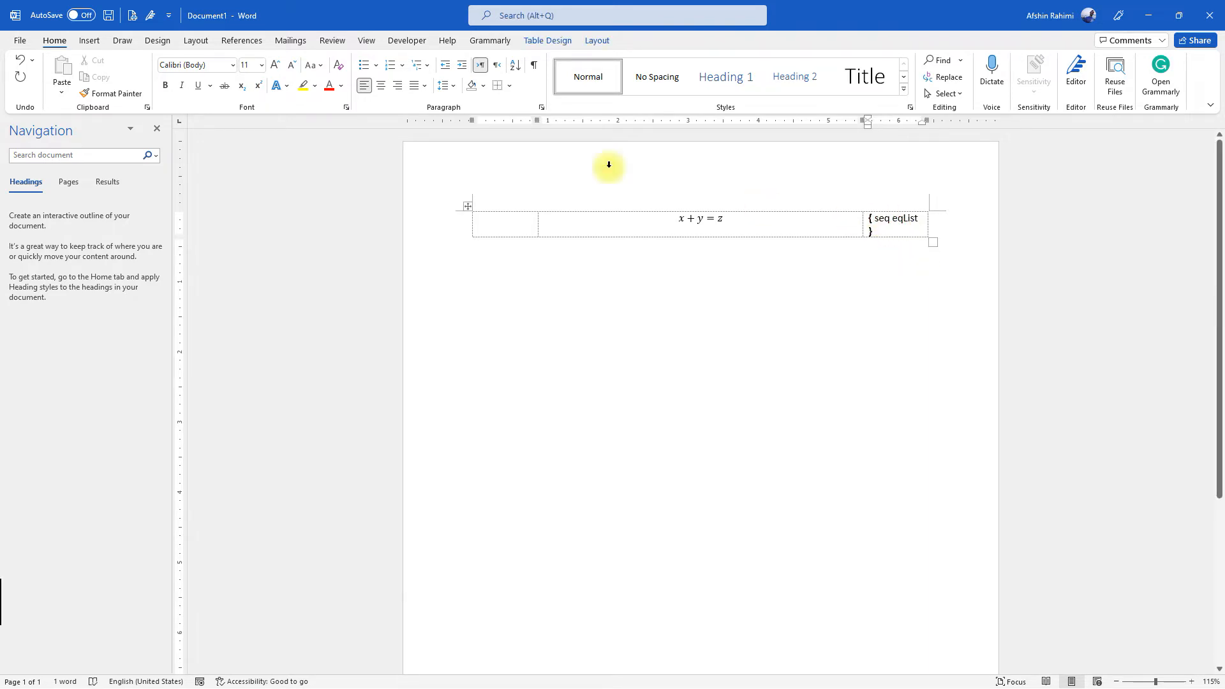
pyautogui.click(133, 15)
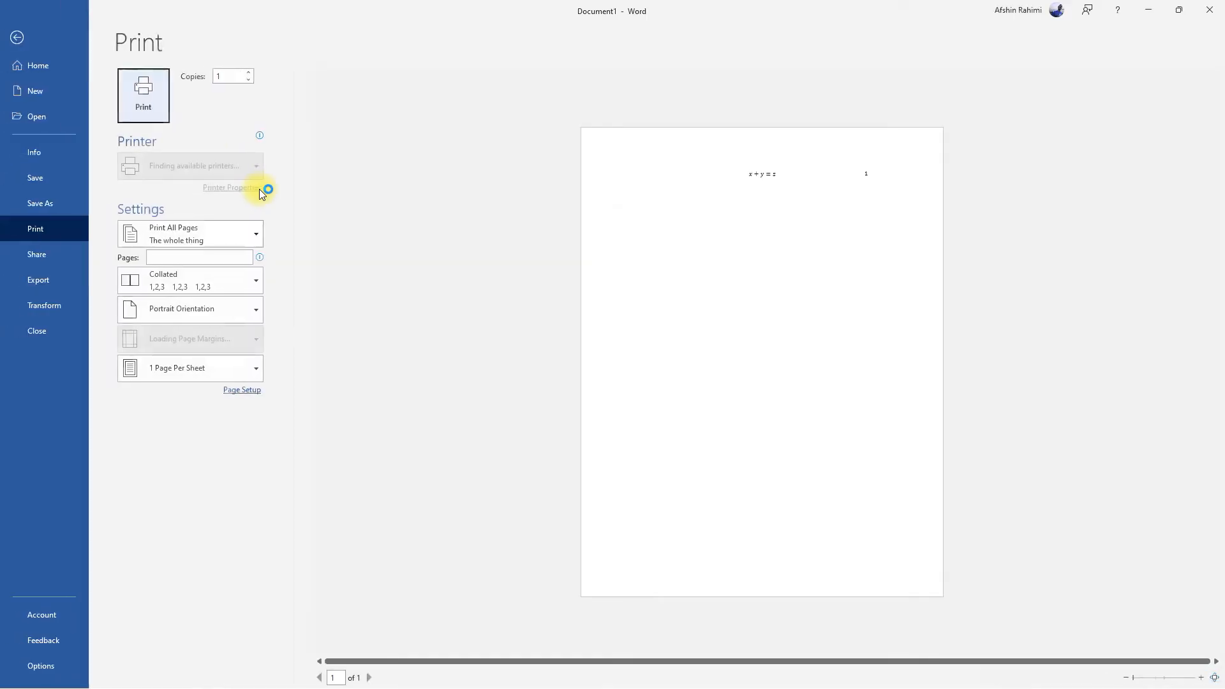
pyautogui.click(16, 42)
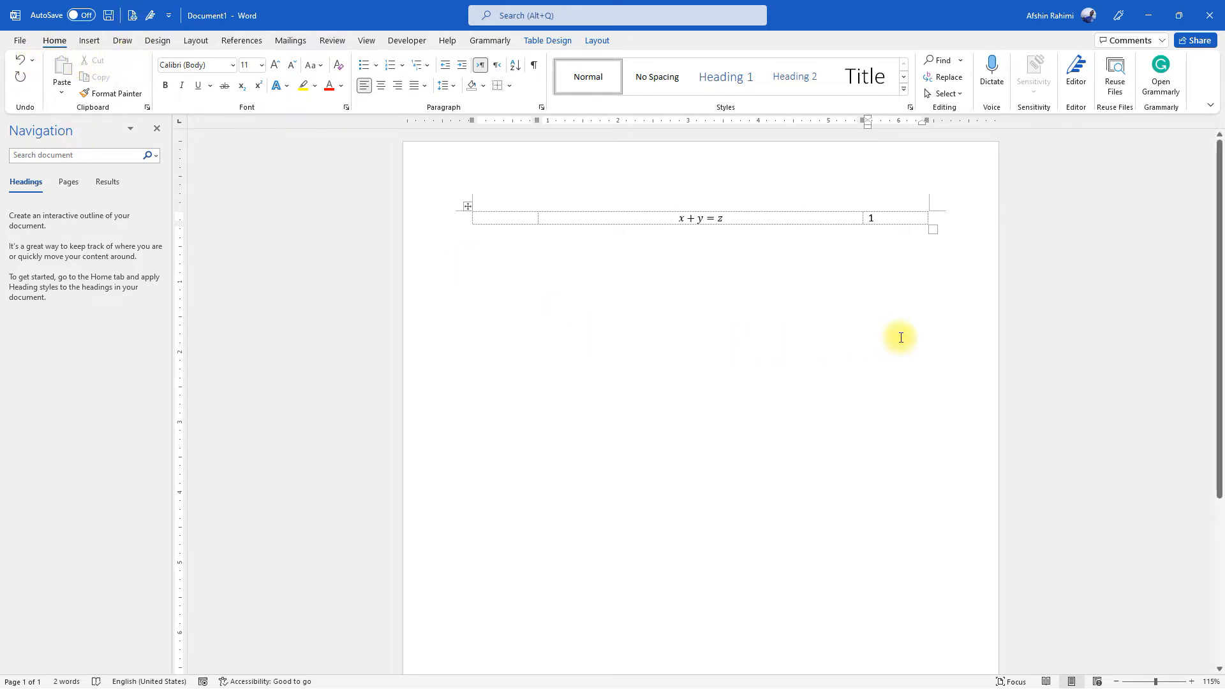
pyautogui.click(887, 219)
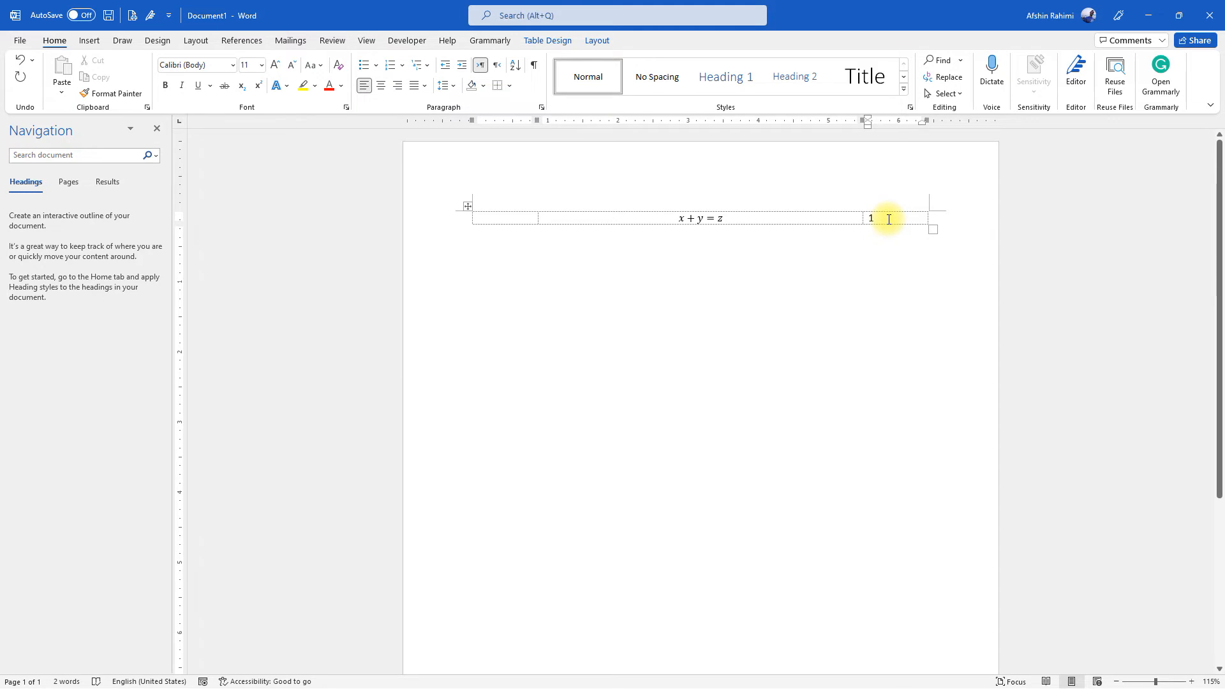
pyautogui.hotkey('ctrl', 'p')
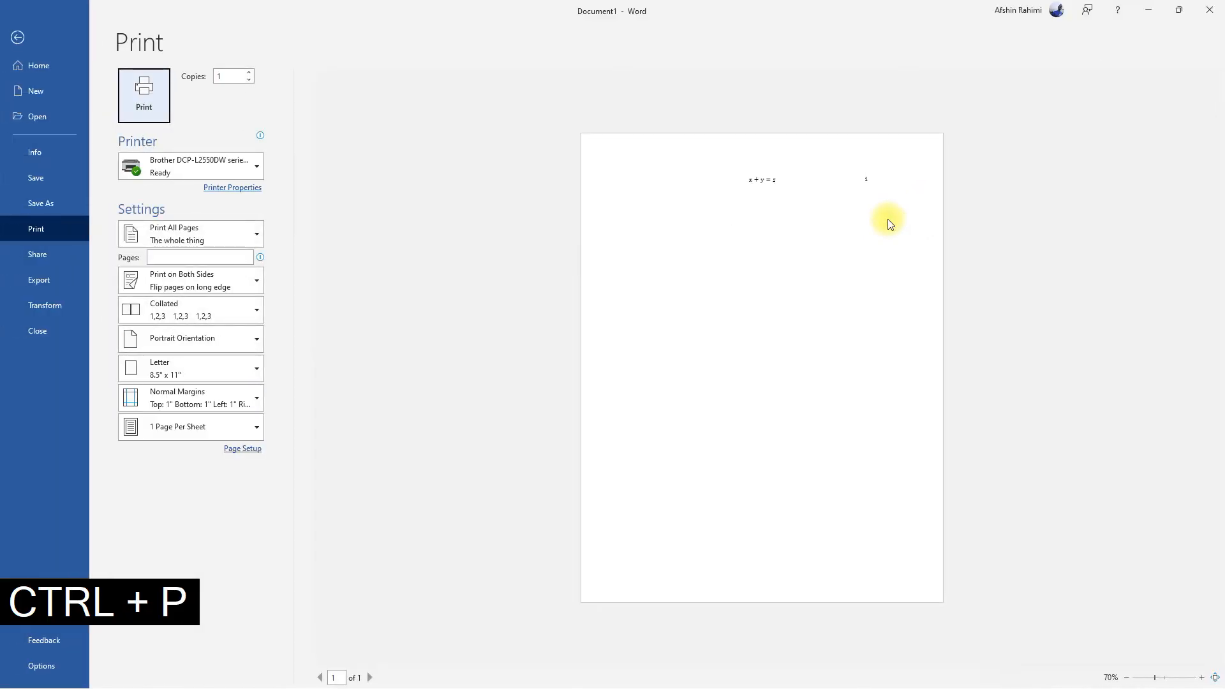
pyautogui.click(17, 37)
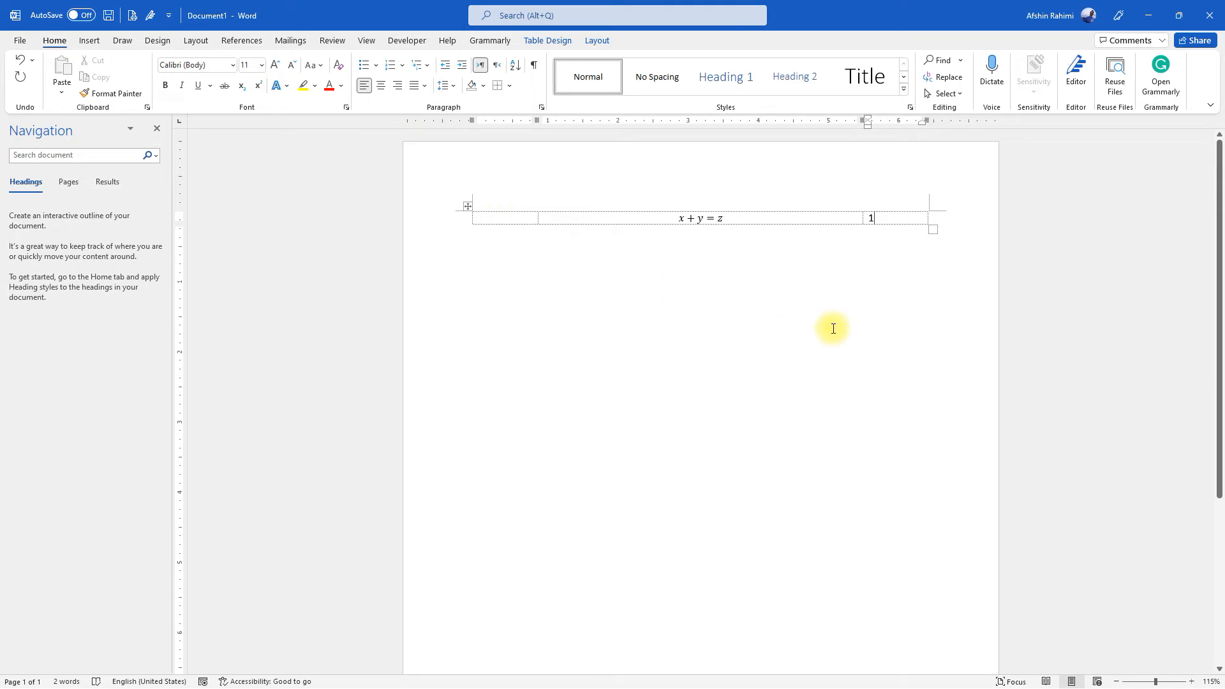
# Enclose the equation number in the third cell in parentheses and align it to the right
pyautogui.click(866, 218)
pyautogui.click(880, 217)
pyautogui.press('Home')
pyautogui.write('(1')
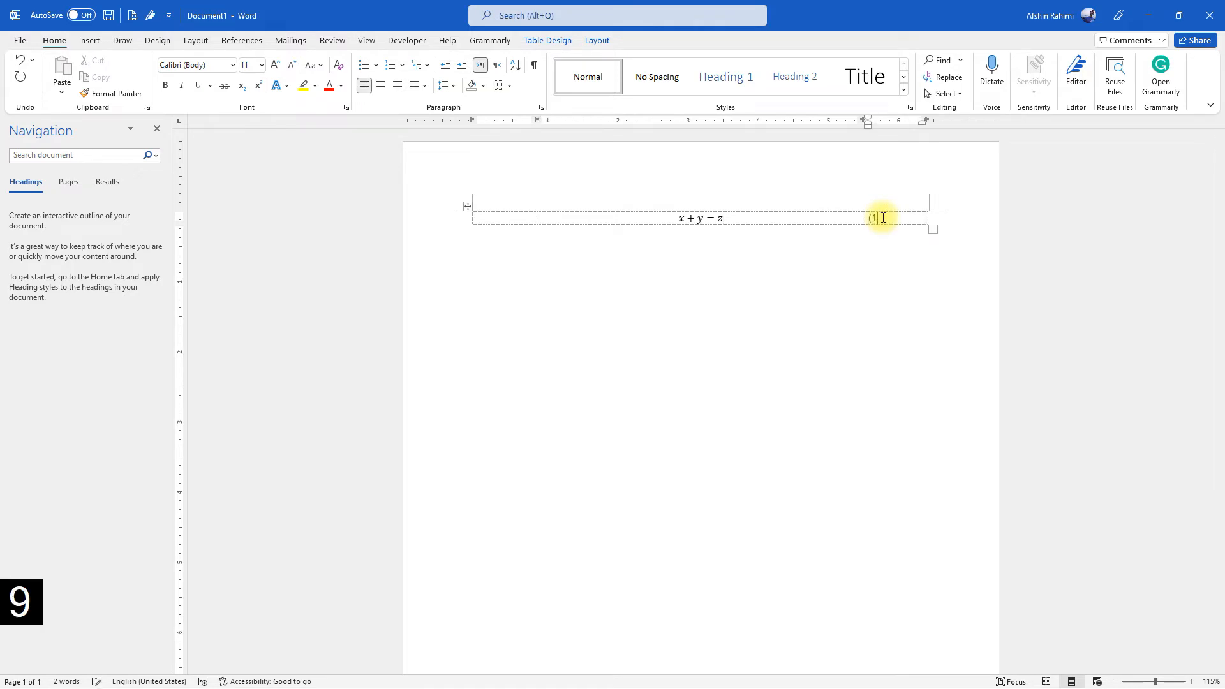
pyautogui.write(')')
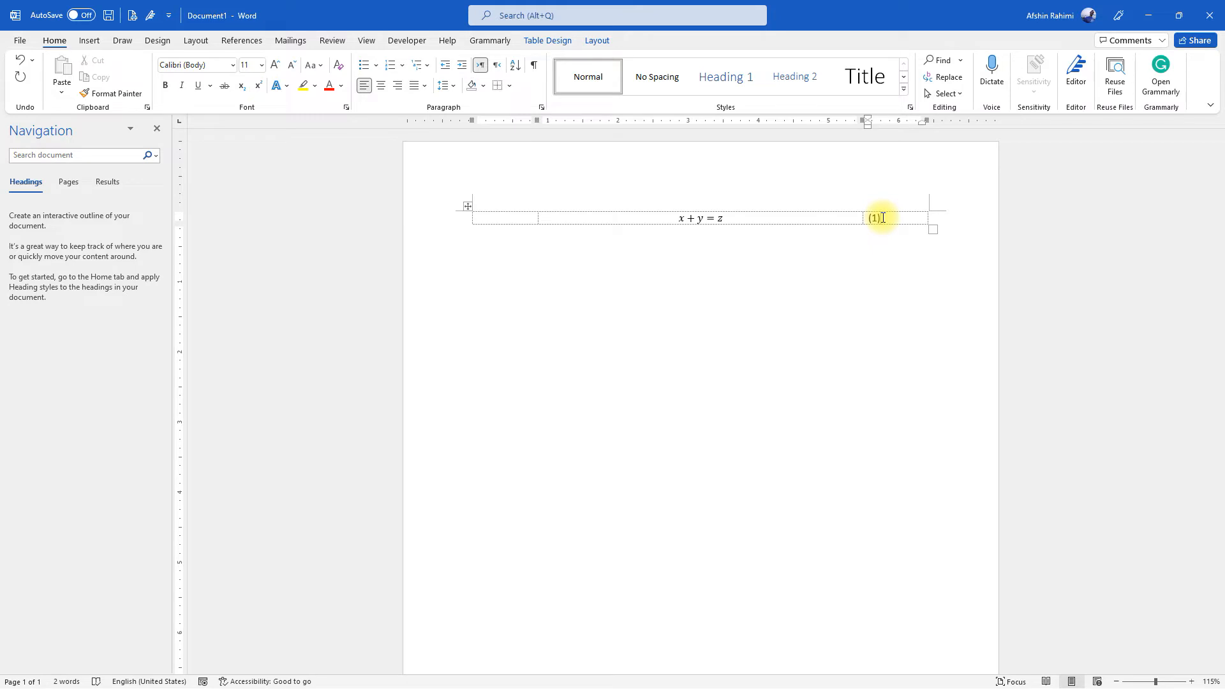
pyautogui.click(398, 86)
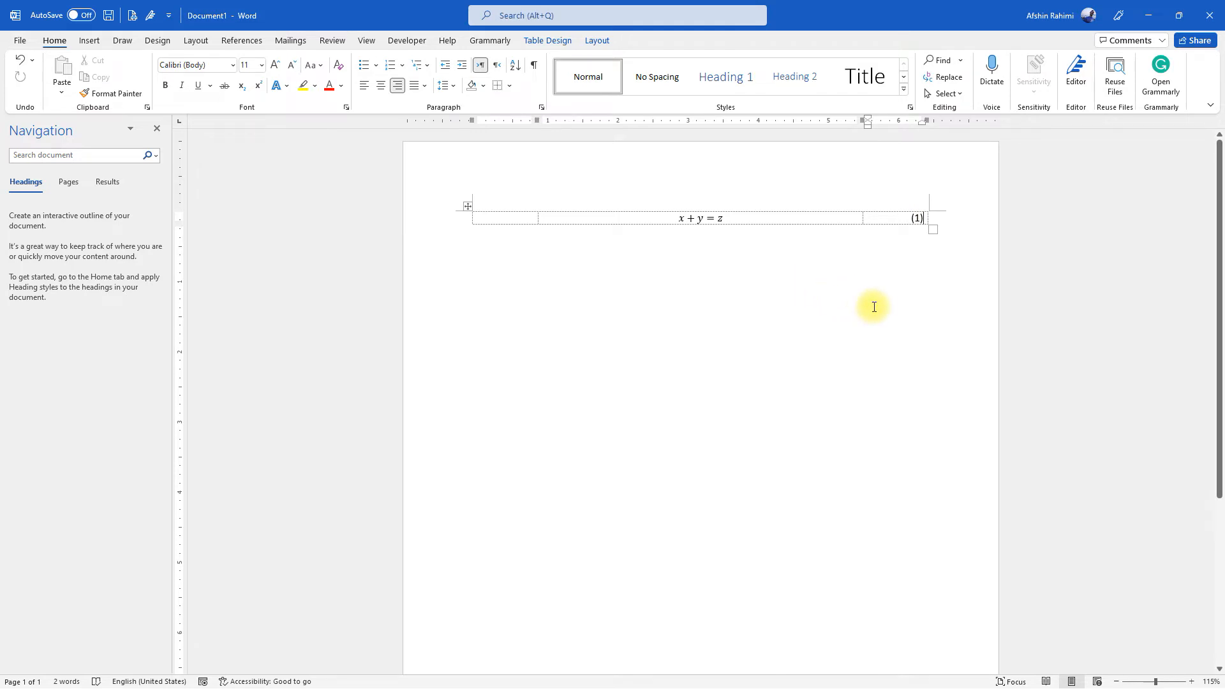
# Write "This is my sample text and I need an equation here which is eq. ()" on a new line below the table
pyautogui.click(811, 245)
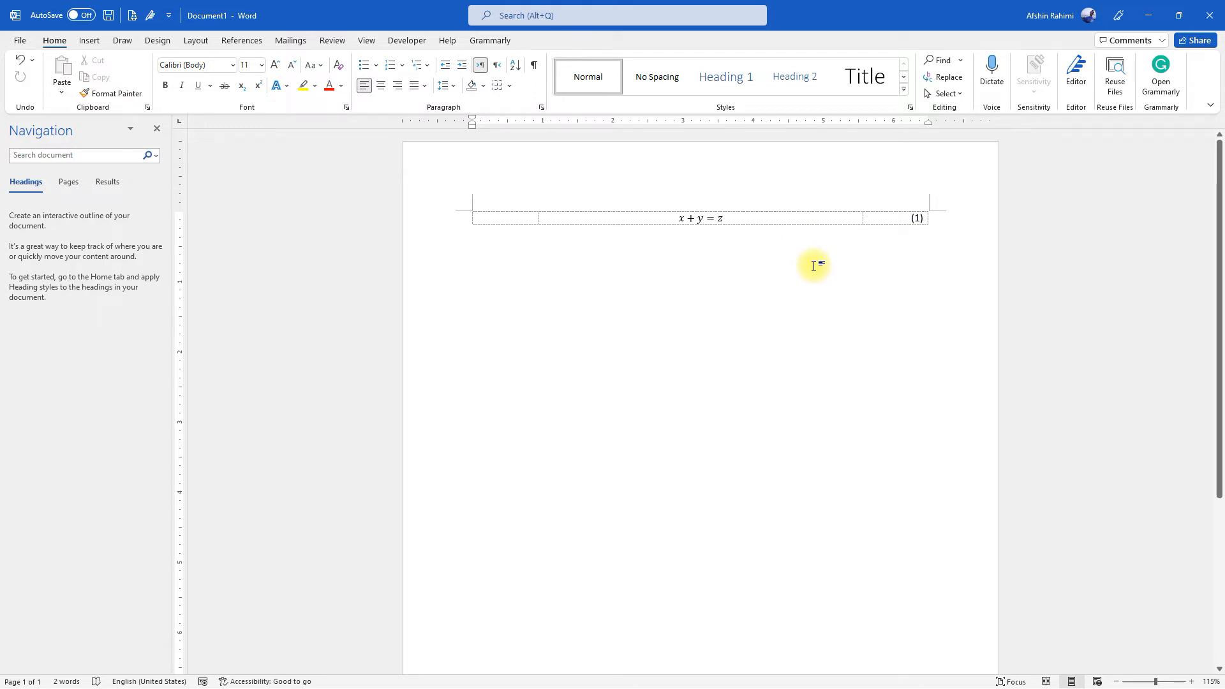
pyautogui.press('Return')
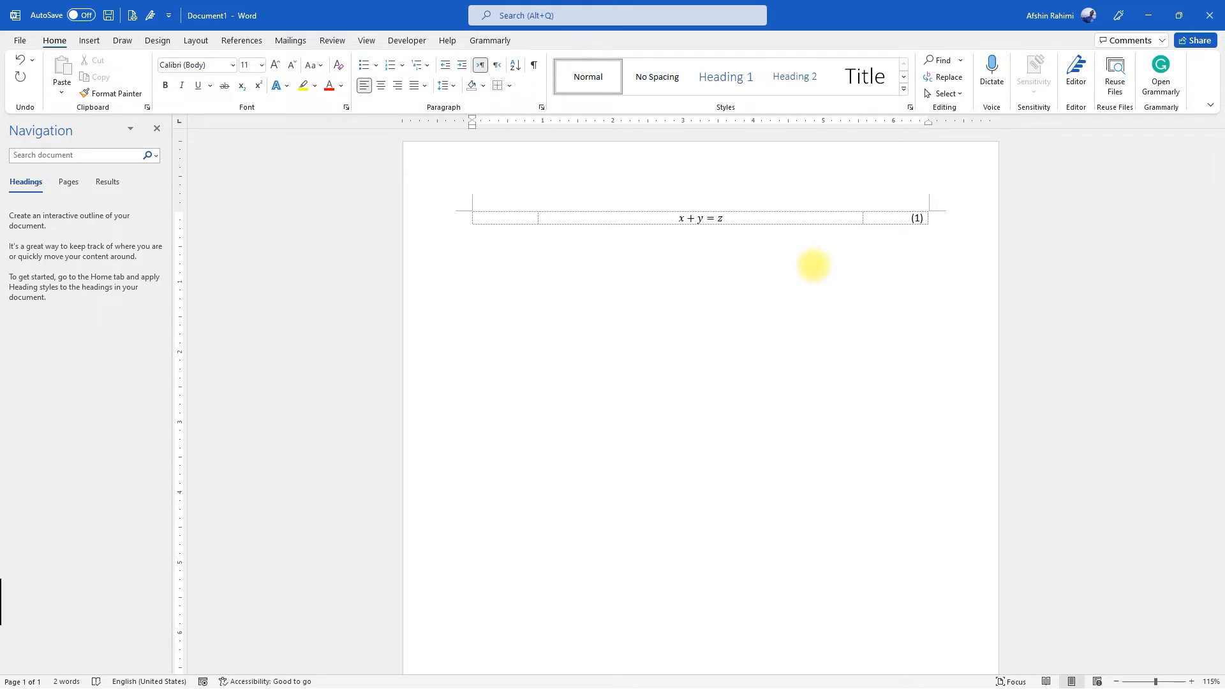
pyautogui.write('this is my sample text and I ')
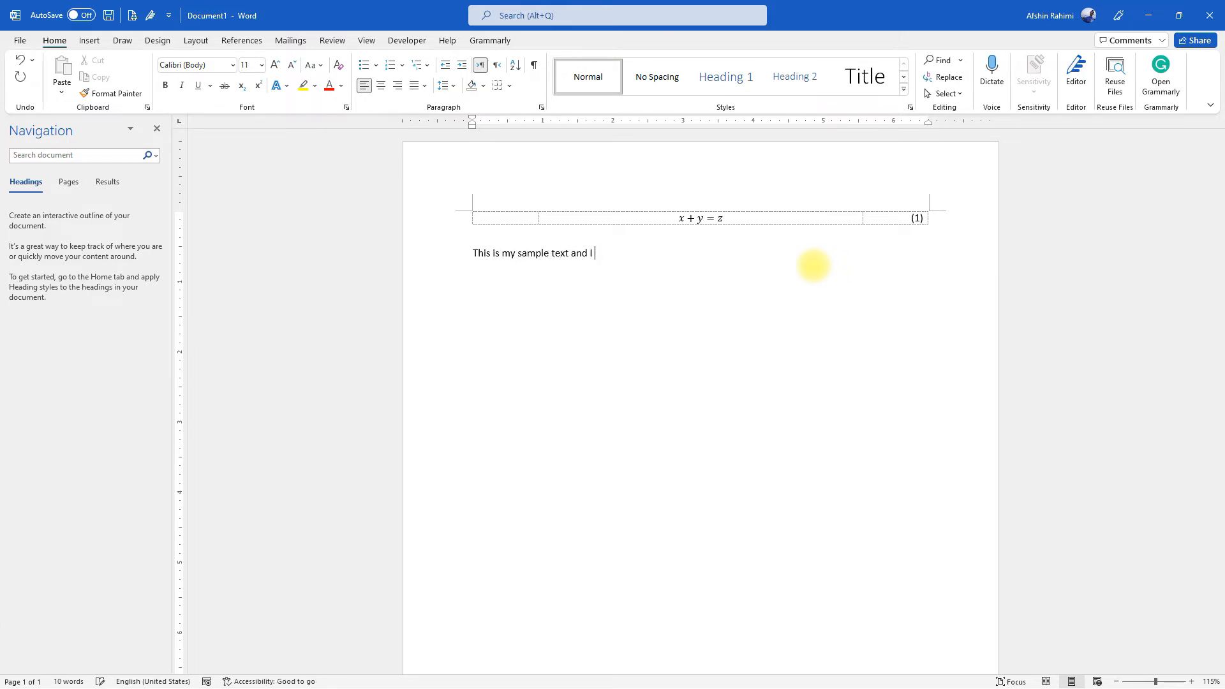
pyautogui.write('need an equation here which is eq. ')
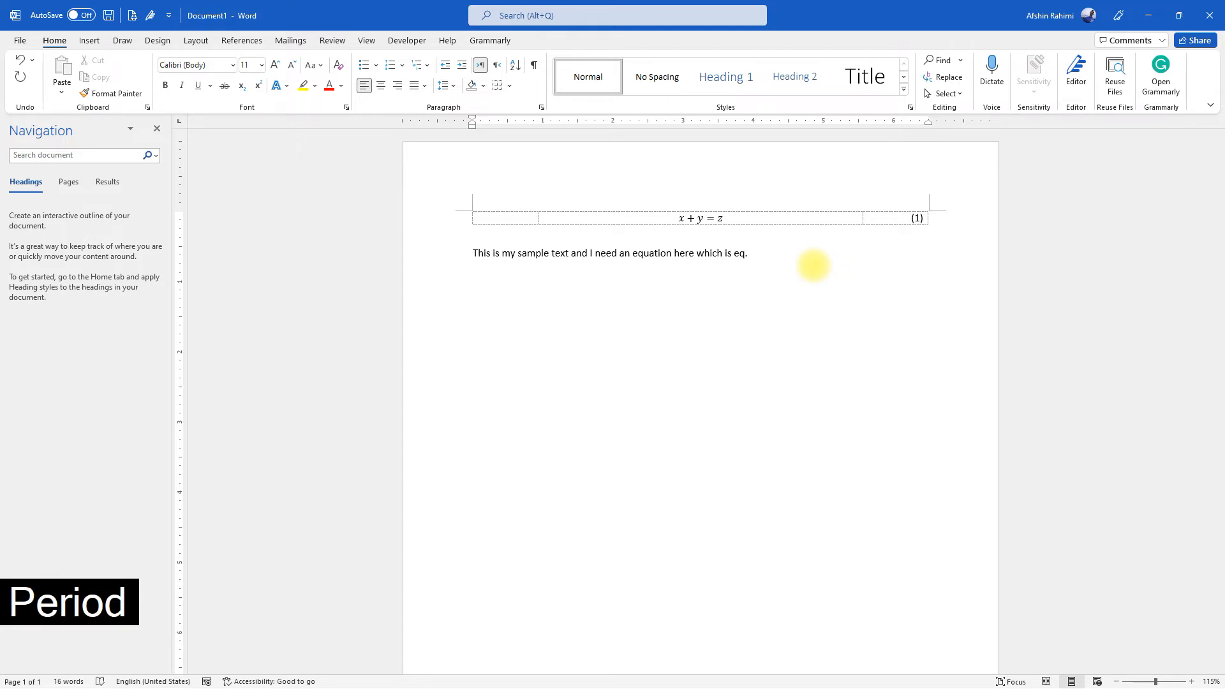
pyautogui.write('()')
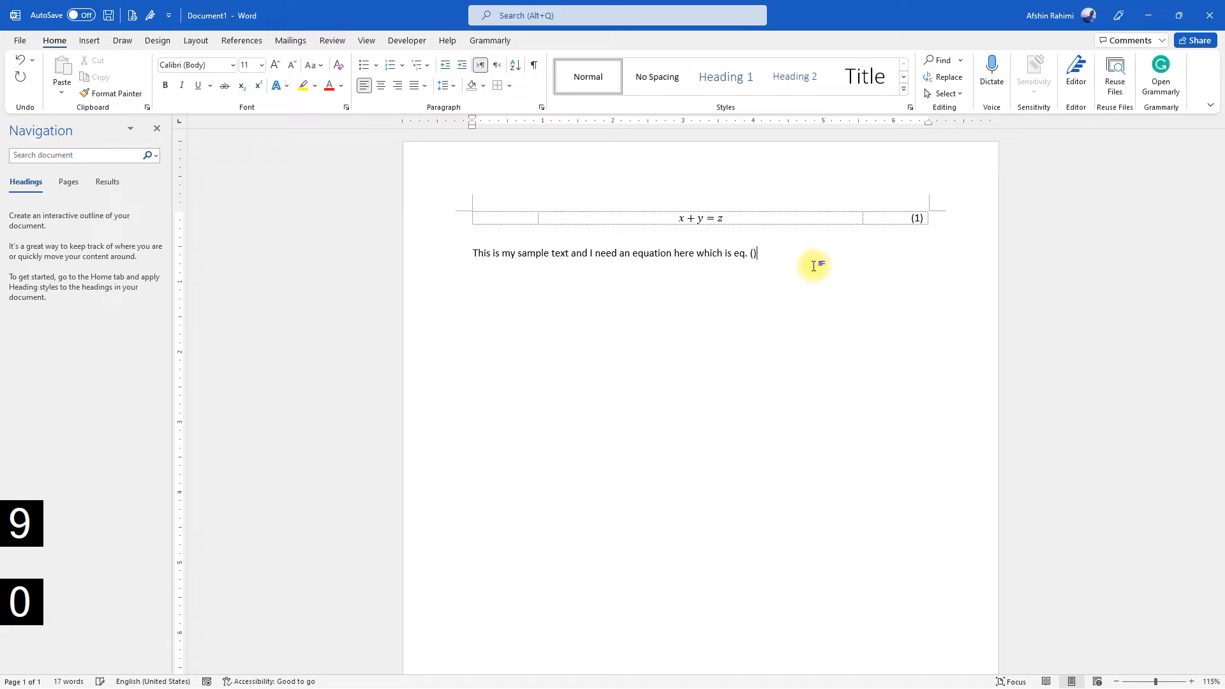
pyautogui.press('Left')
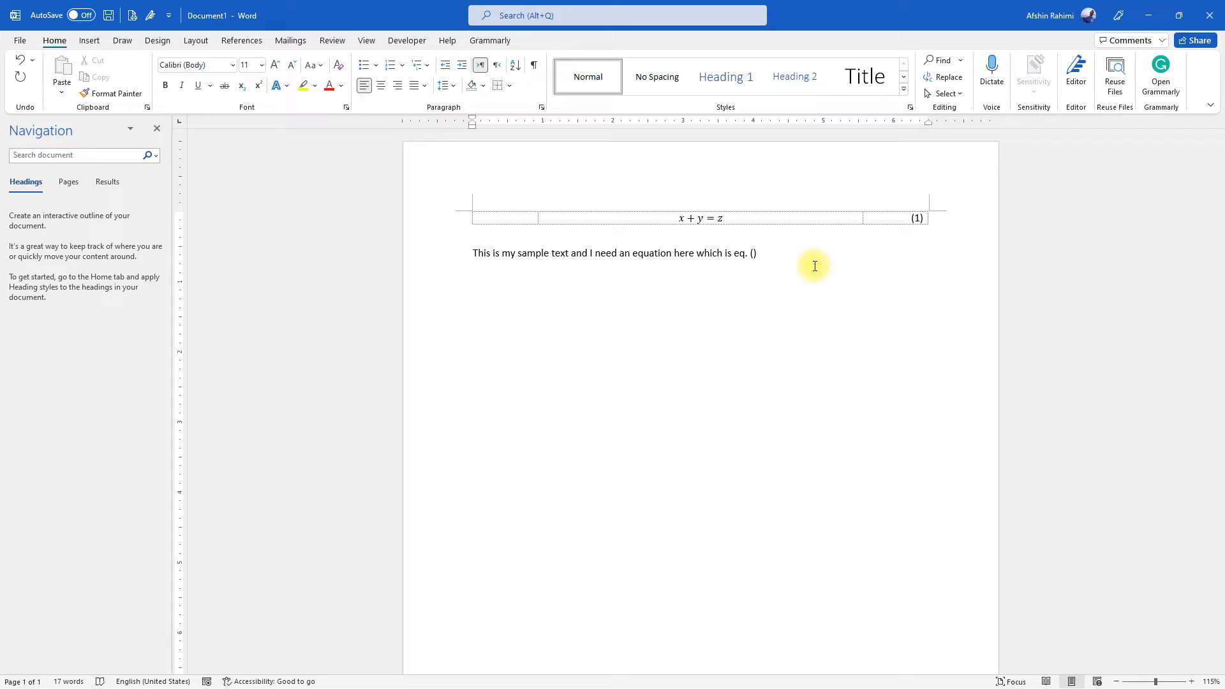
# Bookmark the equation number in the table's third cell as eq_number1
pyautogui.click(915, 218)
pyautogui.doubleClick(919, 218)
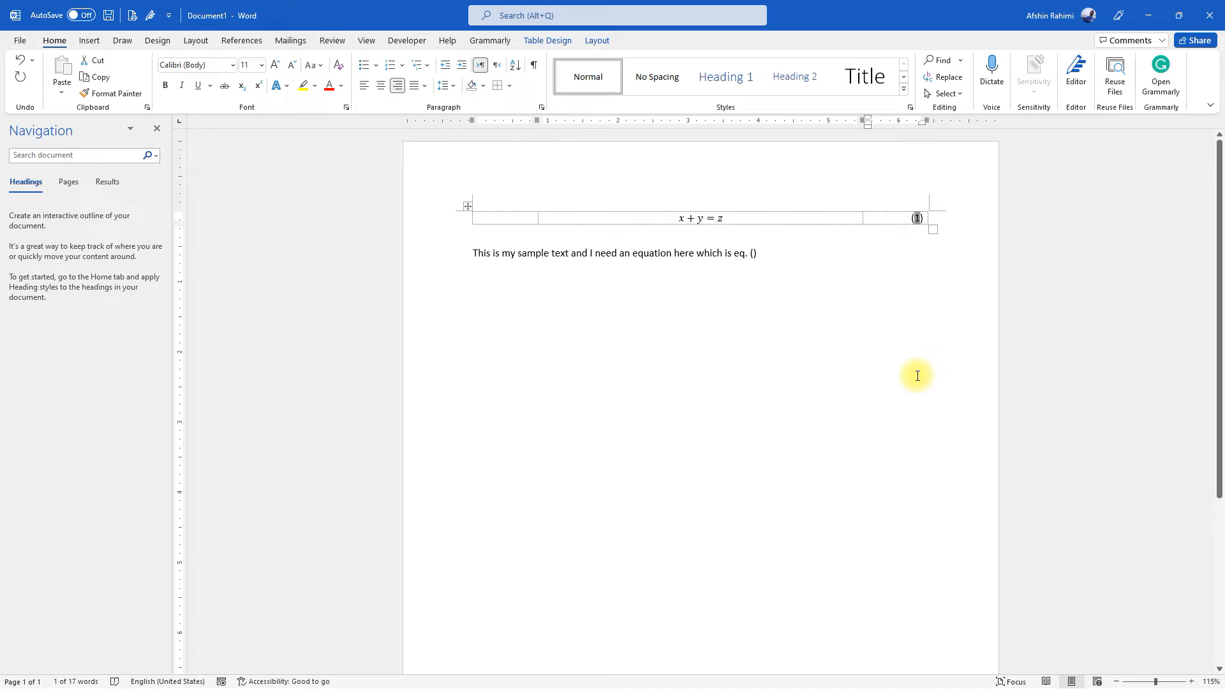
pyautogui.click(99, 48)
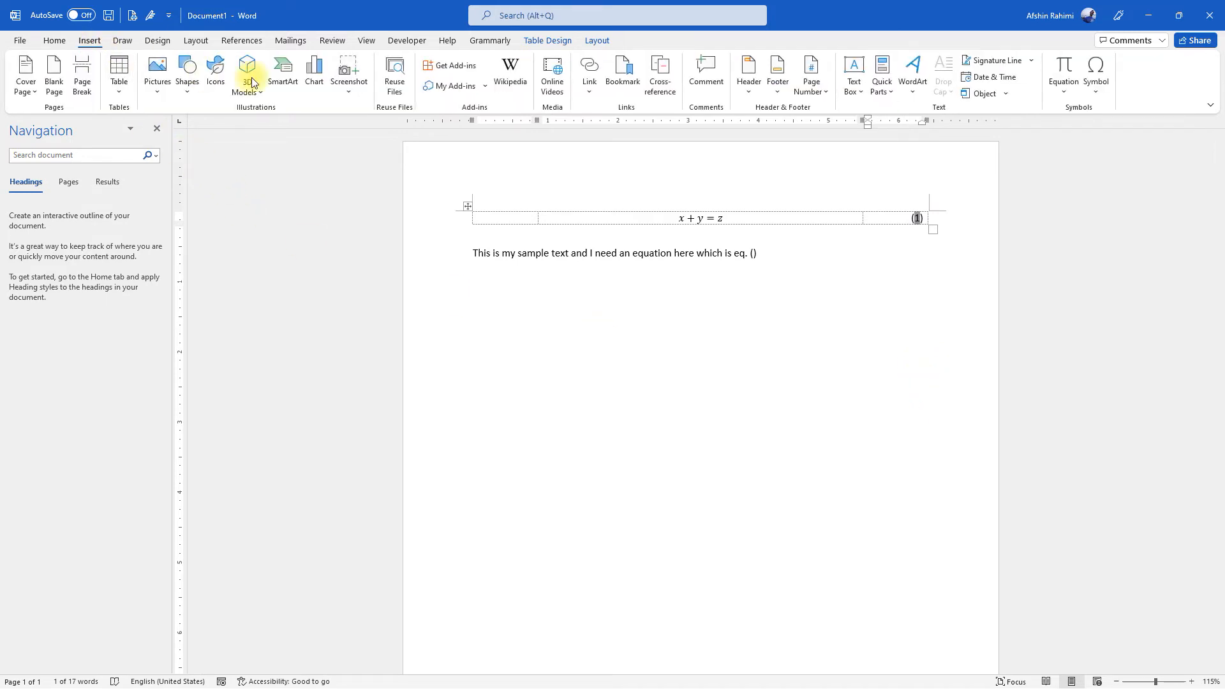
pyautogui.click(620, 77)
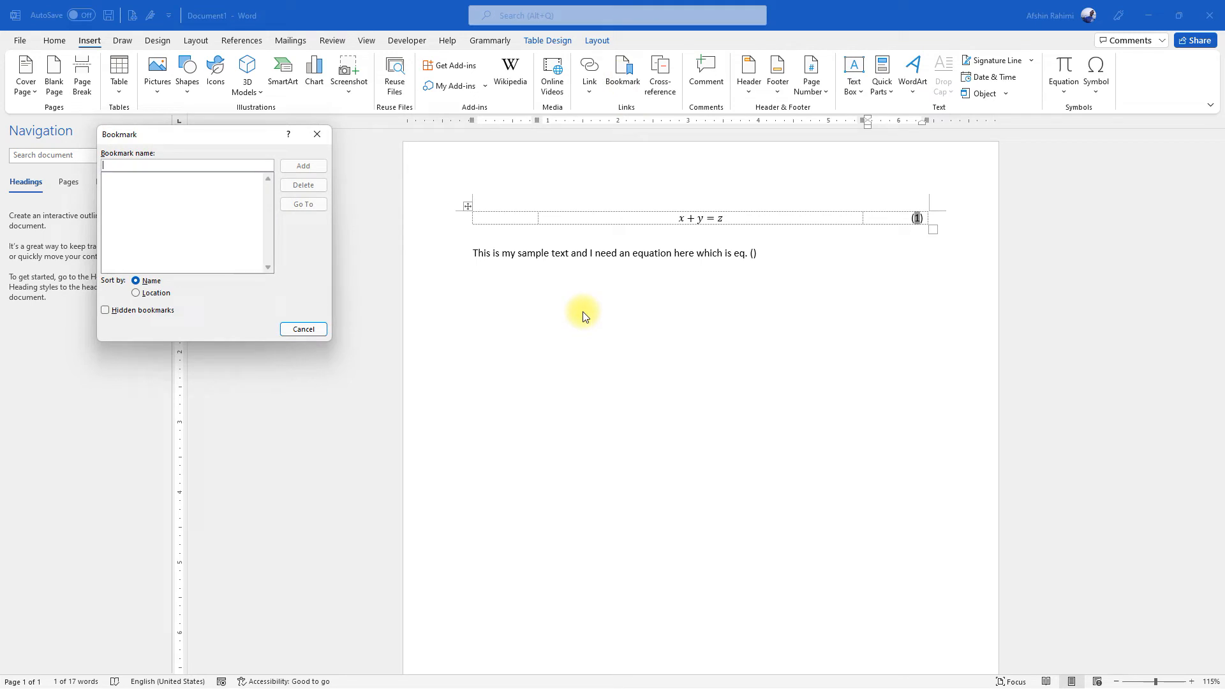
pyautogui.write('eq_')
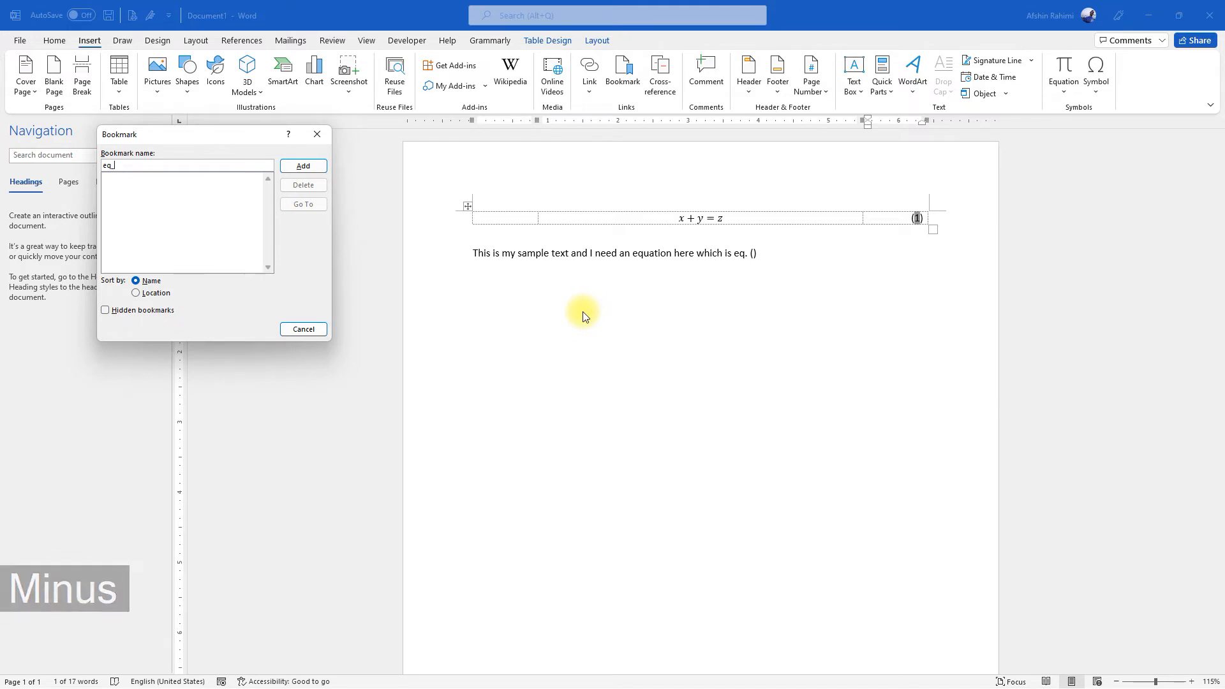
pyautogui.write('num')
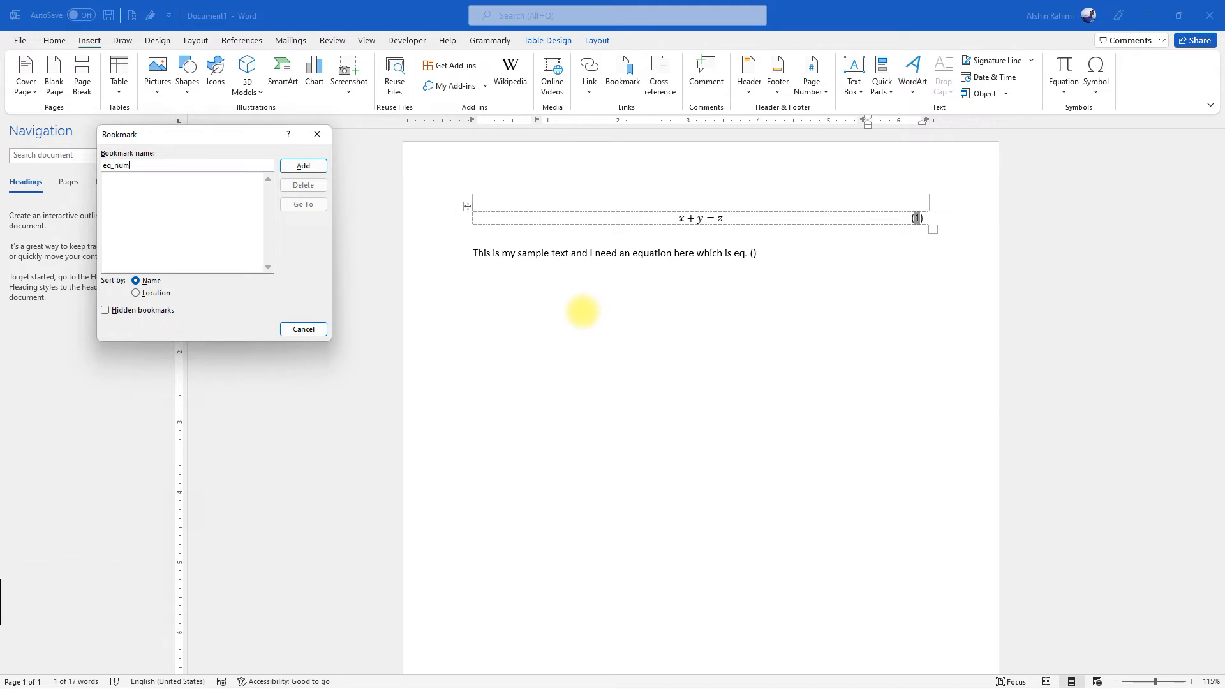
pyautogui.write('ber1')
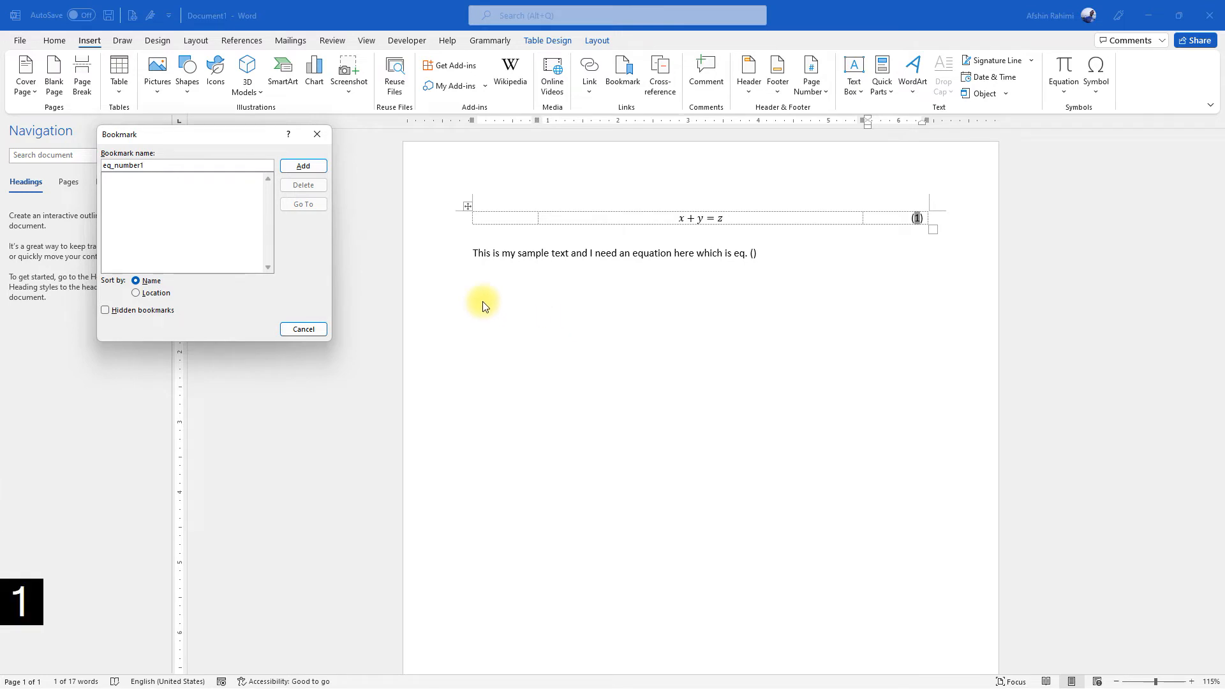
pyautogui.click(306, 167)
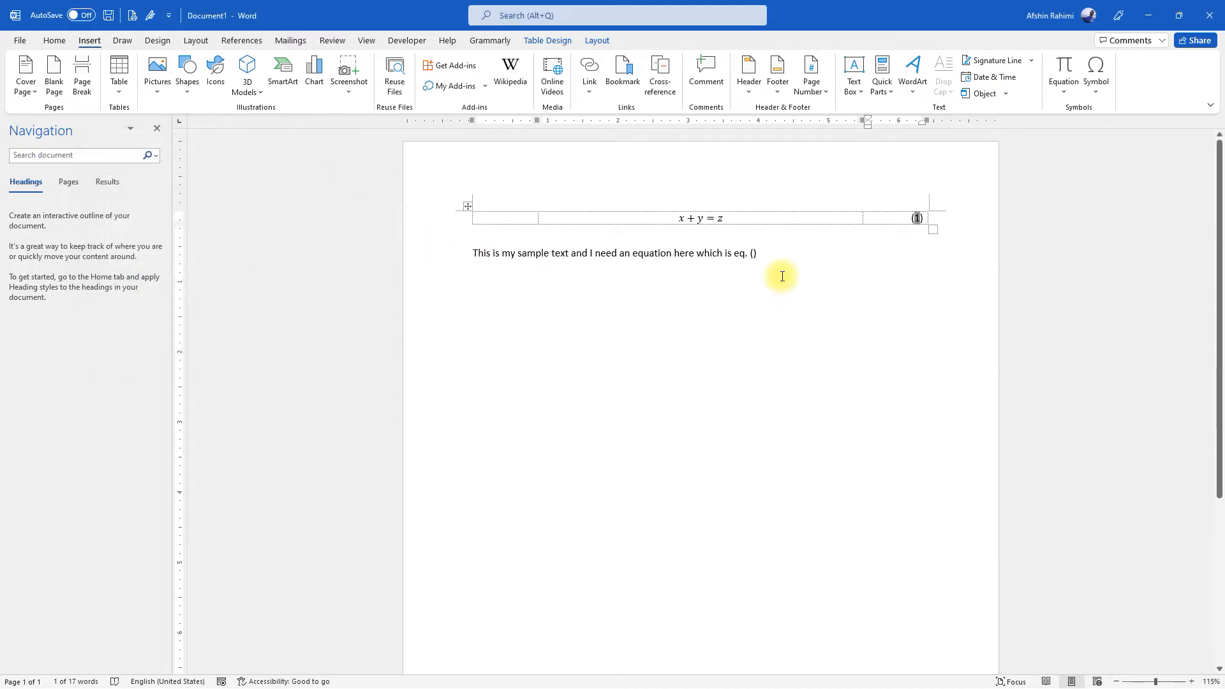
# Insert a cross-reference to the bookmark text of eq_number1 between the empty parentheses in the sample sentence
pyautogui.click(747, 253)
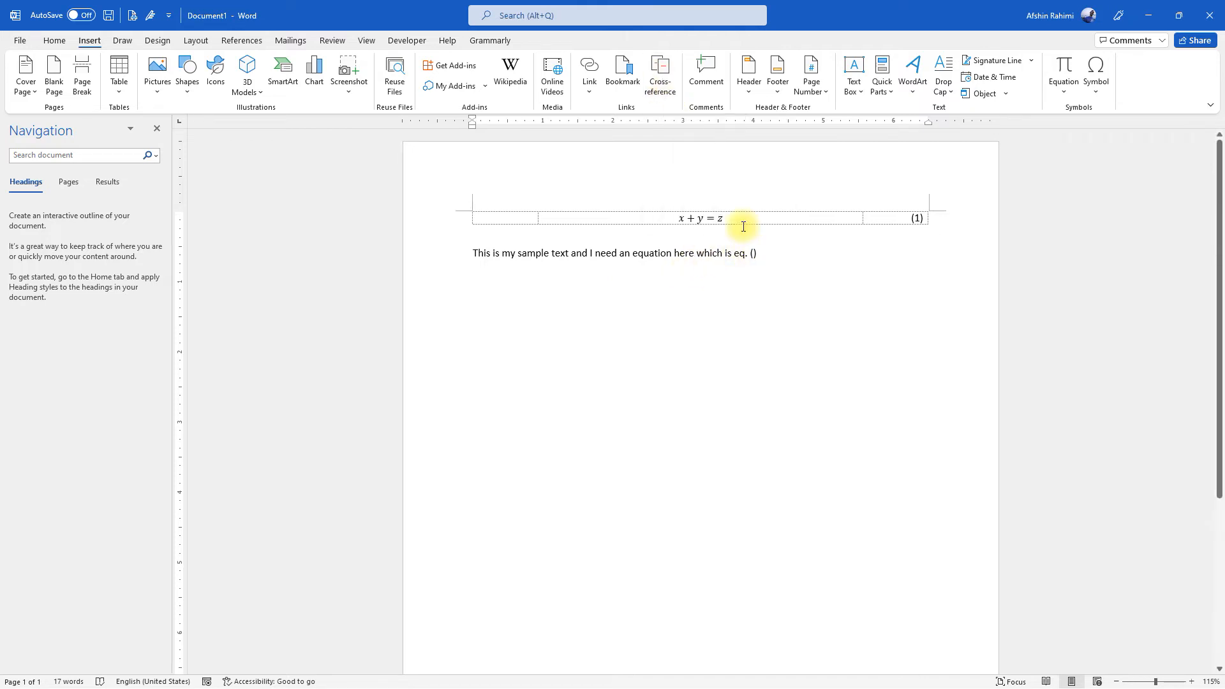
pyautogui.click(660, 80)
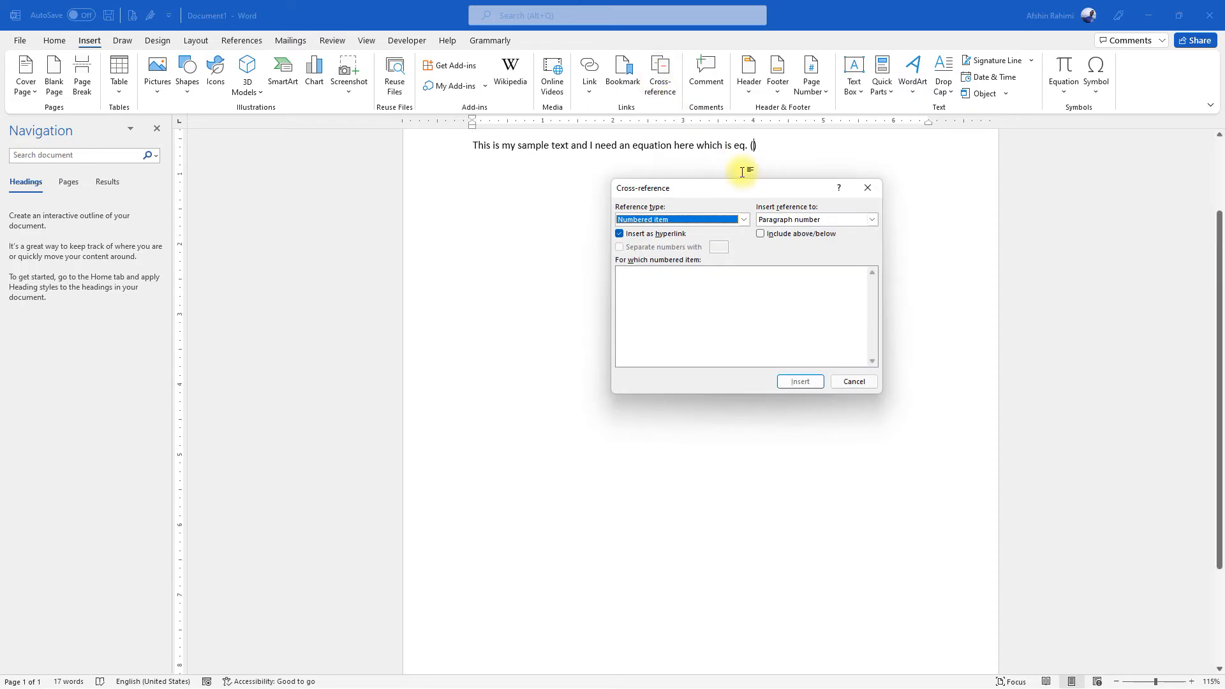
pyautogui.click(744, 221)
pyautogui.click(703, 246)
pyautogui.click(648, 271)
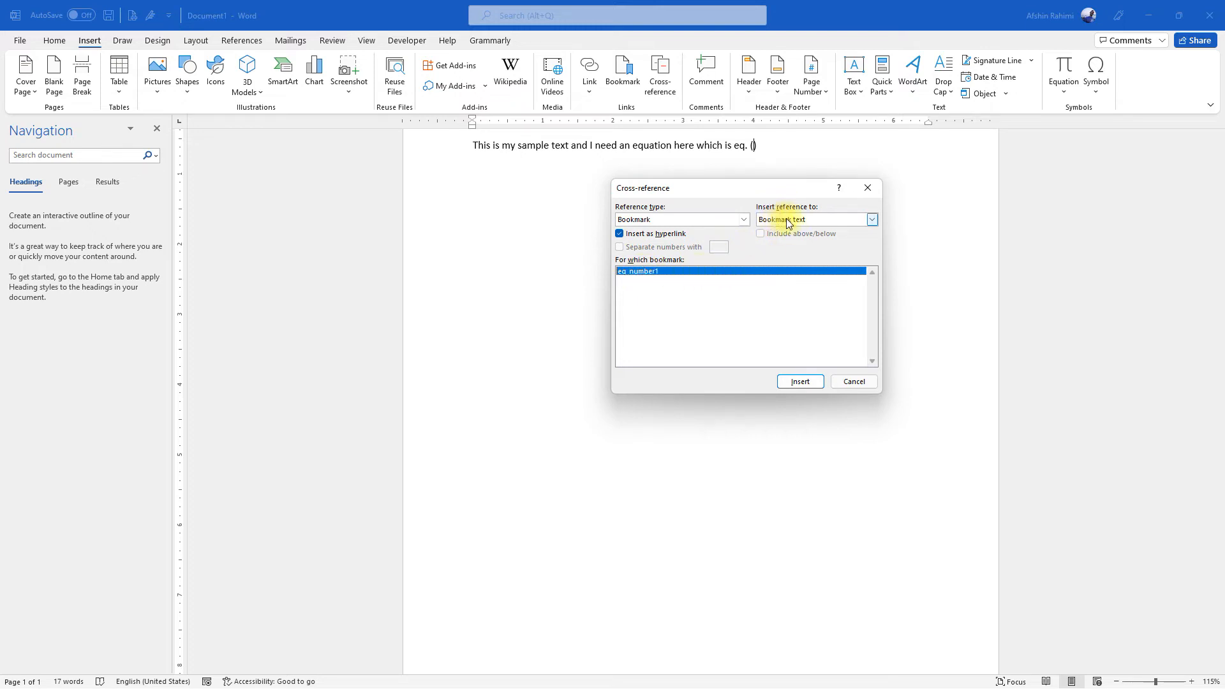
pyautogui.click(800, 382)
pyautogui.click(854, 381)
pyautogui.scroll(2, 814, 228)
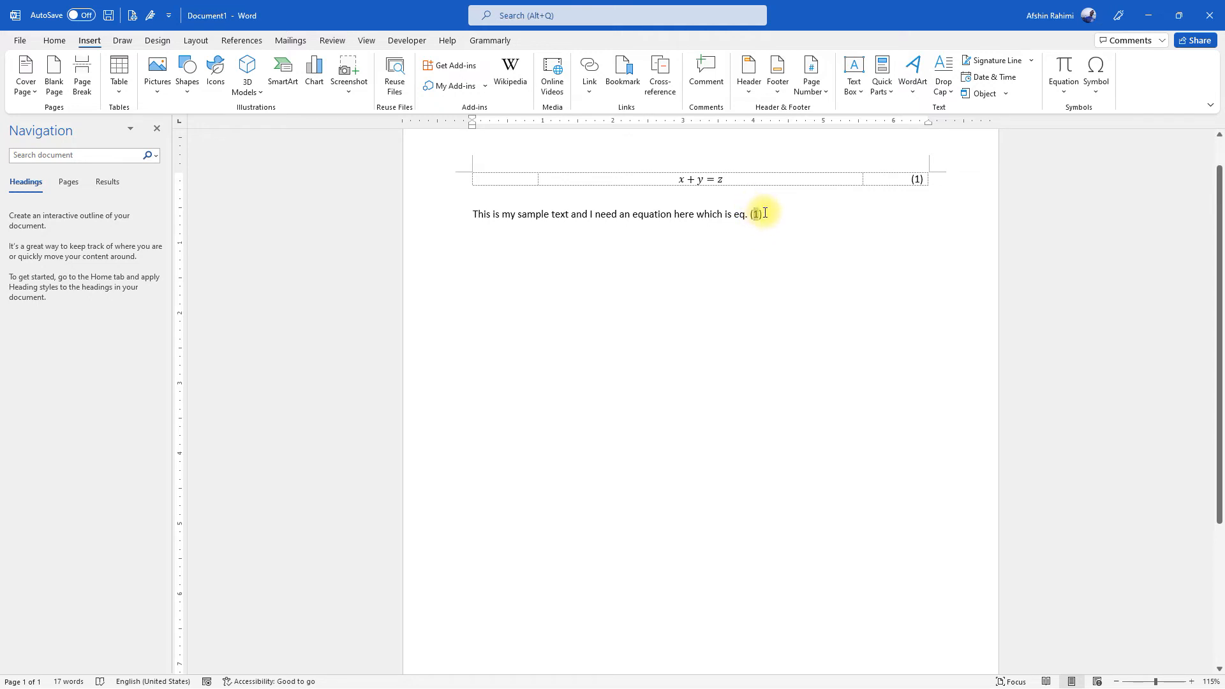
pyautogui.click(765, 214)
# Copy the equation table and paste two copies of it below the sample sentence
pyautogui.moveTo(943, 185); pyautogui.dragTo(465, 186)
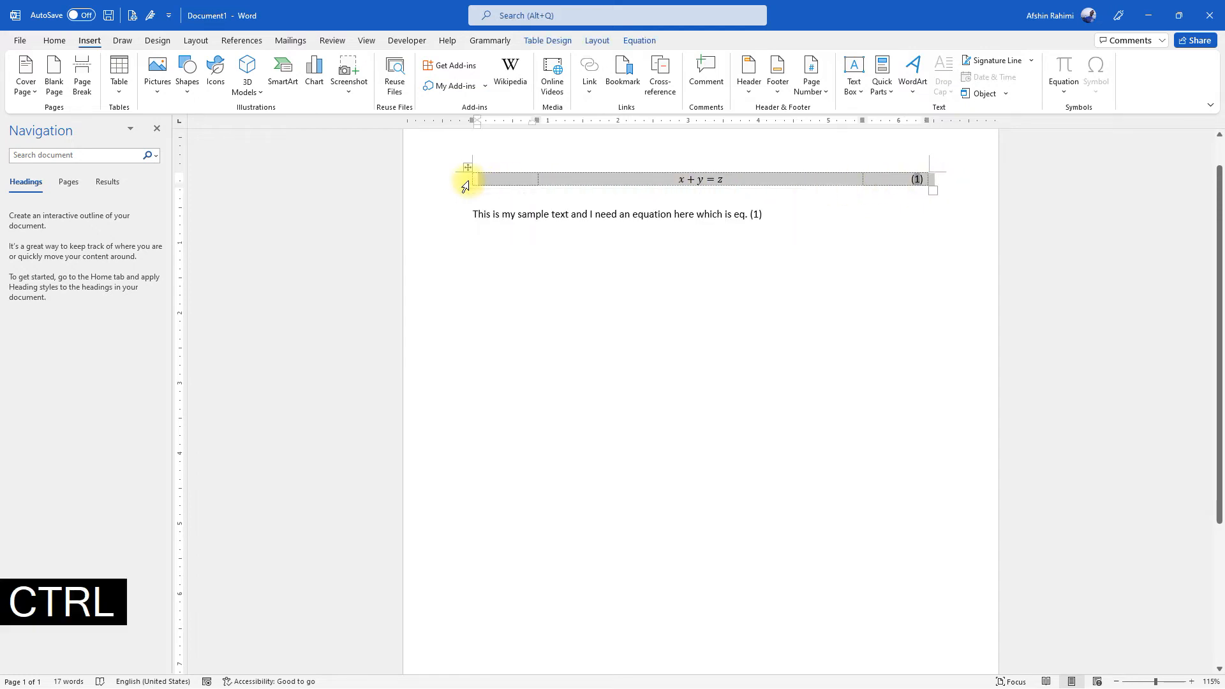
pyautogui.hotkey('ctrl', 'c')
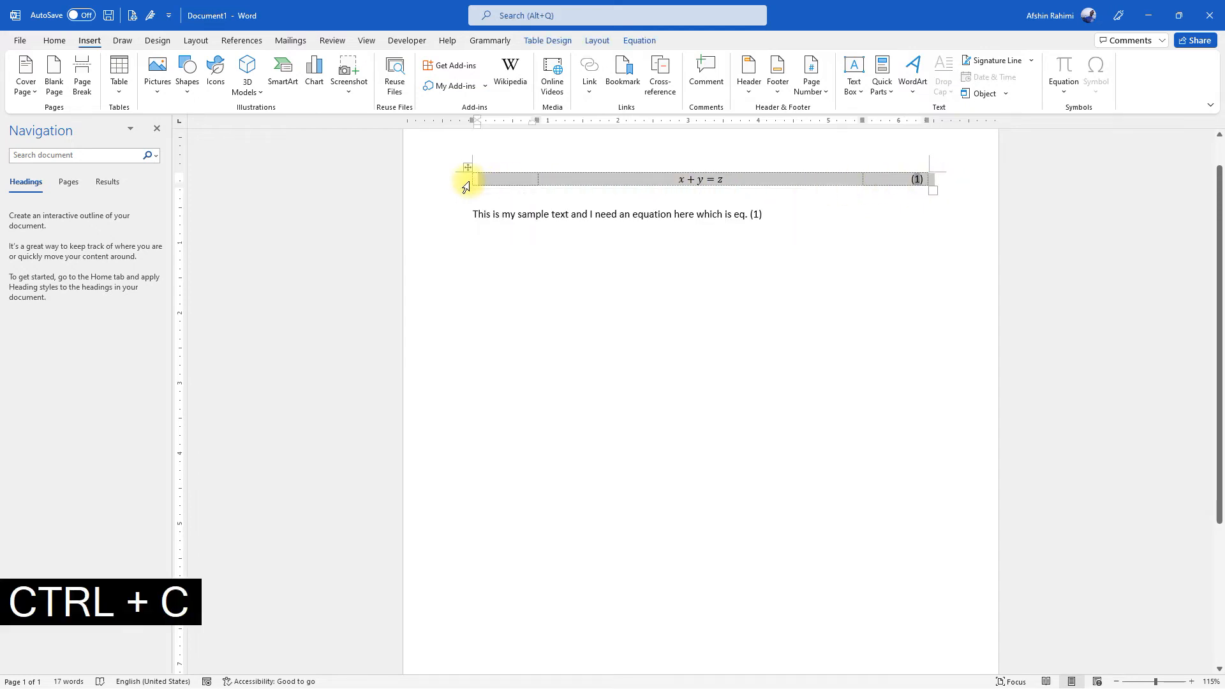
pyautogui.click(536, 249)
pyautogui.press('End')
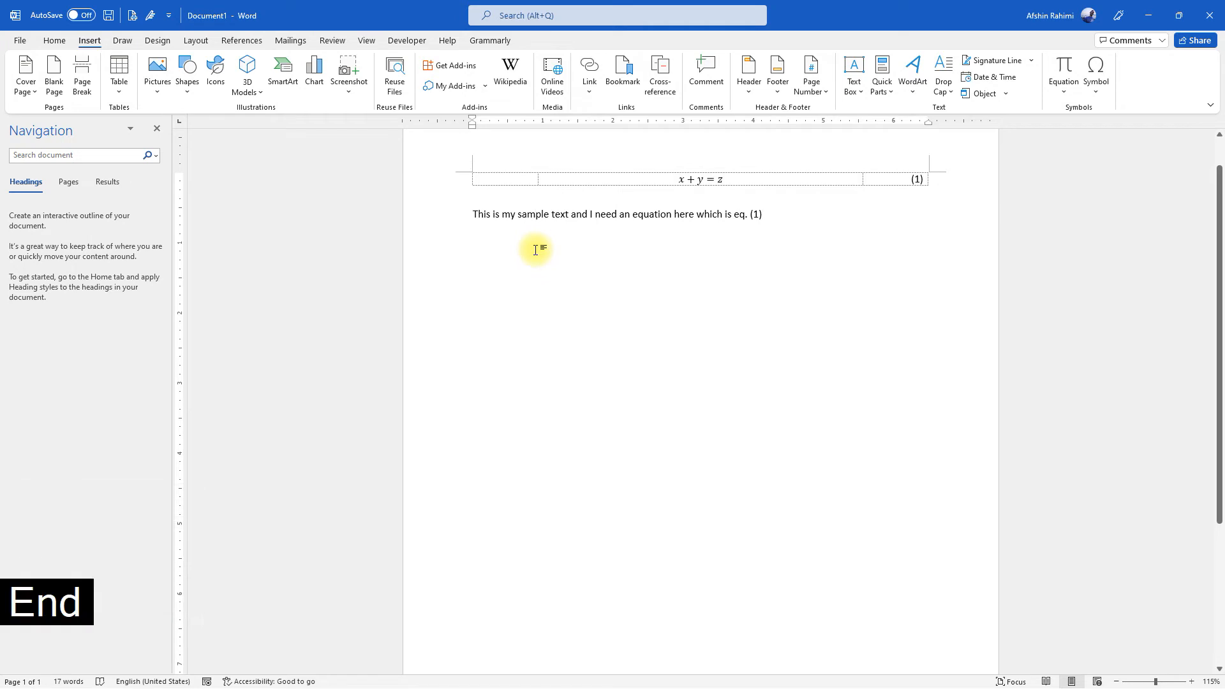
pyautogui.press('Return')
pyautogui.hotkey('ctrl', 'v')
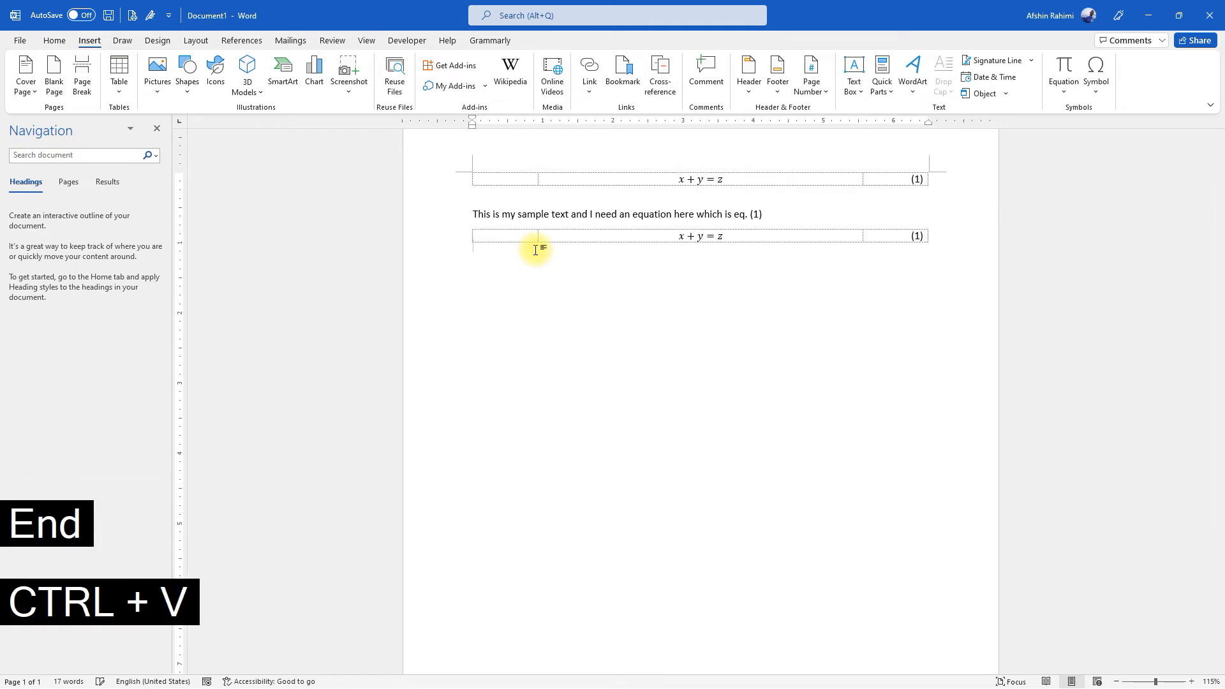
pyautogui.hotkey('ctrl', 'v')
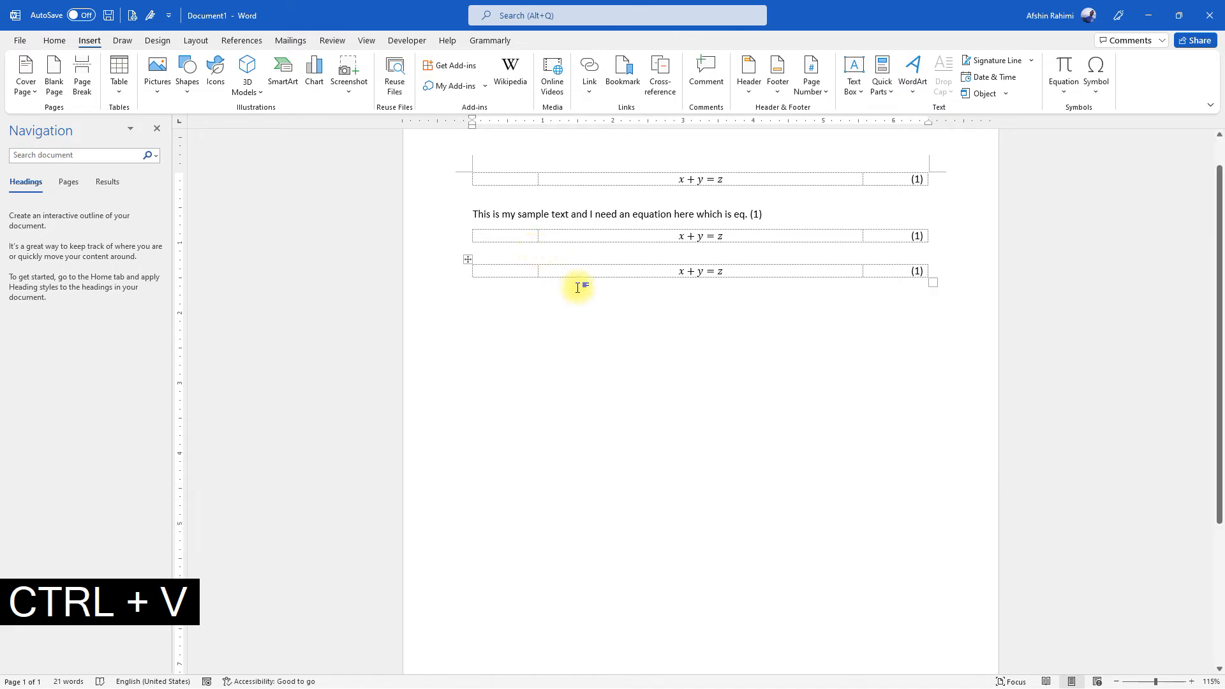
# Refresh the numbers of the pasted equations by opening the print preview and returning to the document
pyautogui.scroll(1, 597, 311)
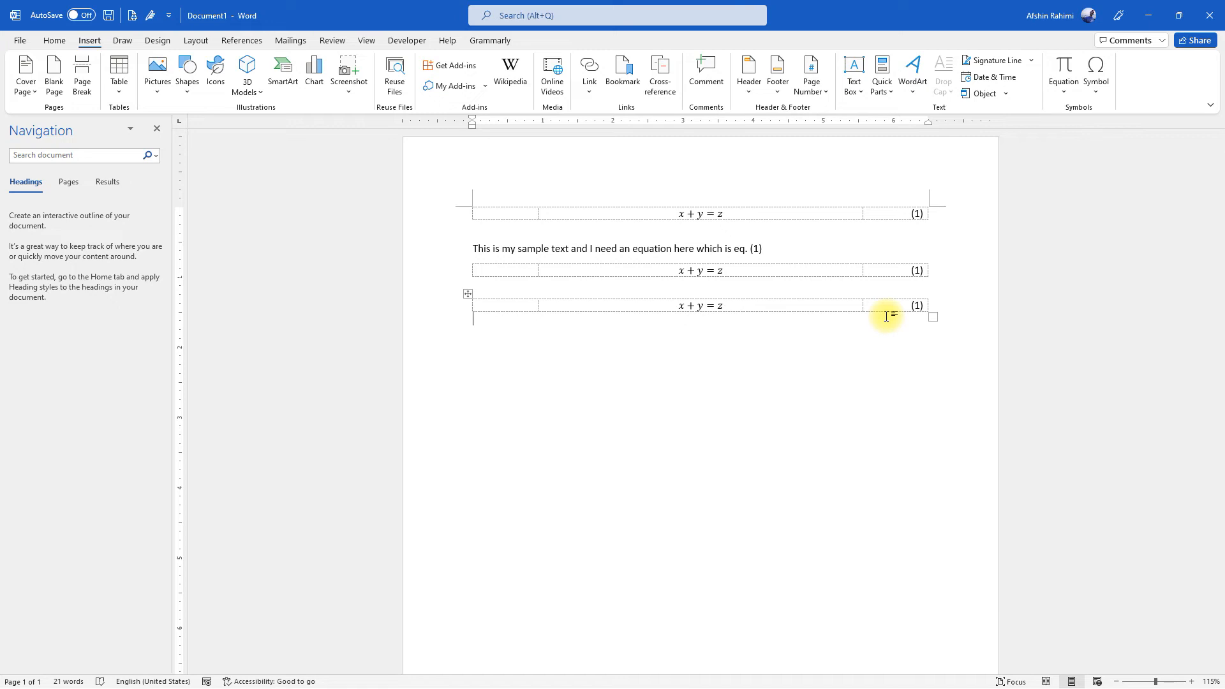
pyautogui.hotkey('ctrl', 'p')
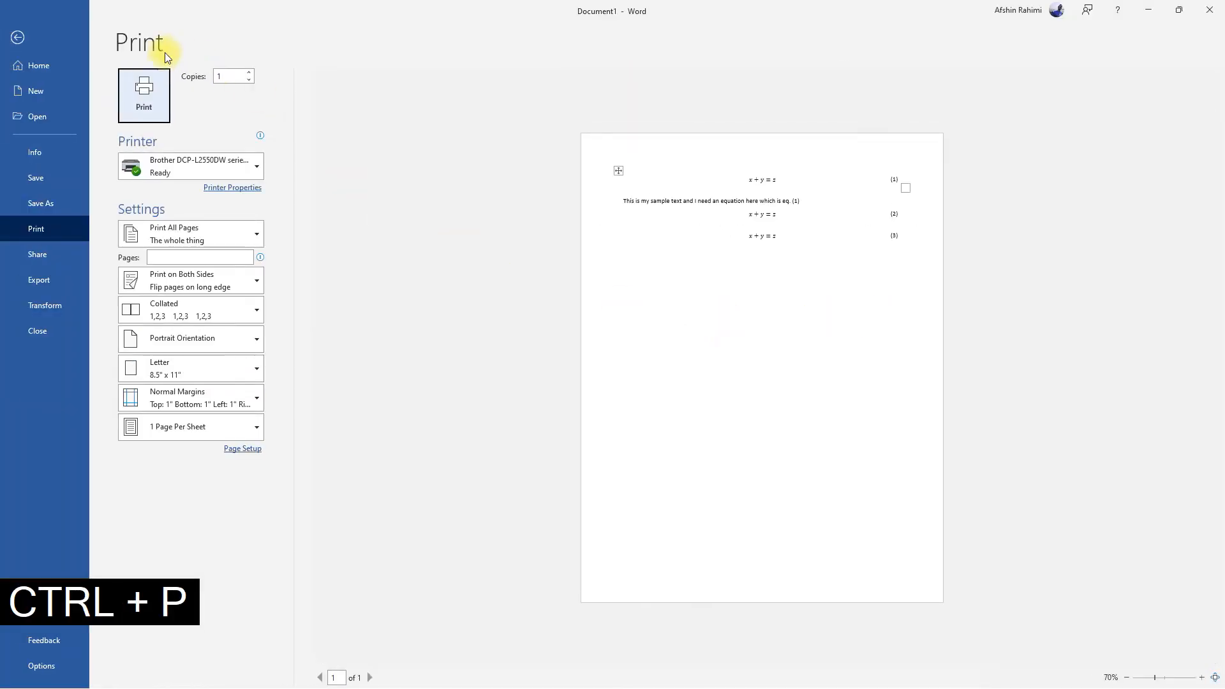
pyautogui.click(19, 38)
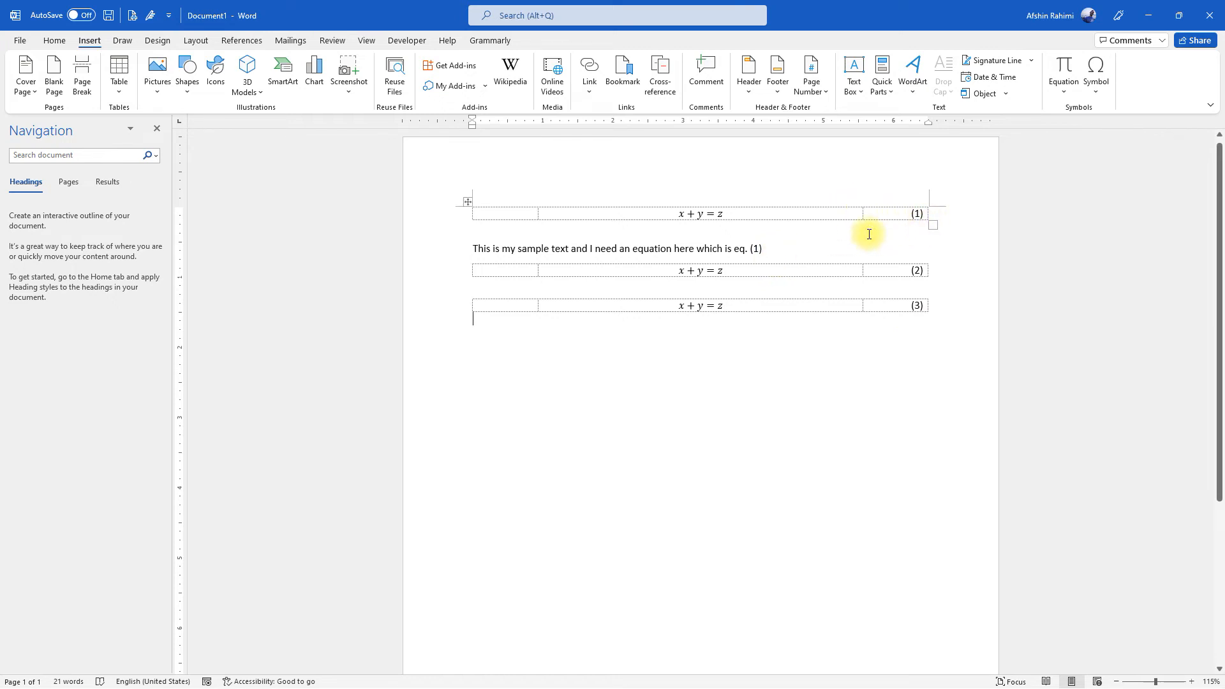
# Move the first equation table below the last one and refresh the numbering and cross-reference through the print preview
pyautogui.moveTo(607, 218); pyautogui.dragTo(475, 203)
pyautogui.hotkey('ctrl', 'x')
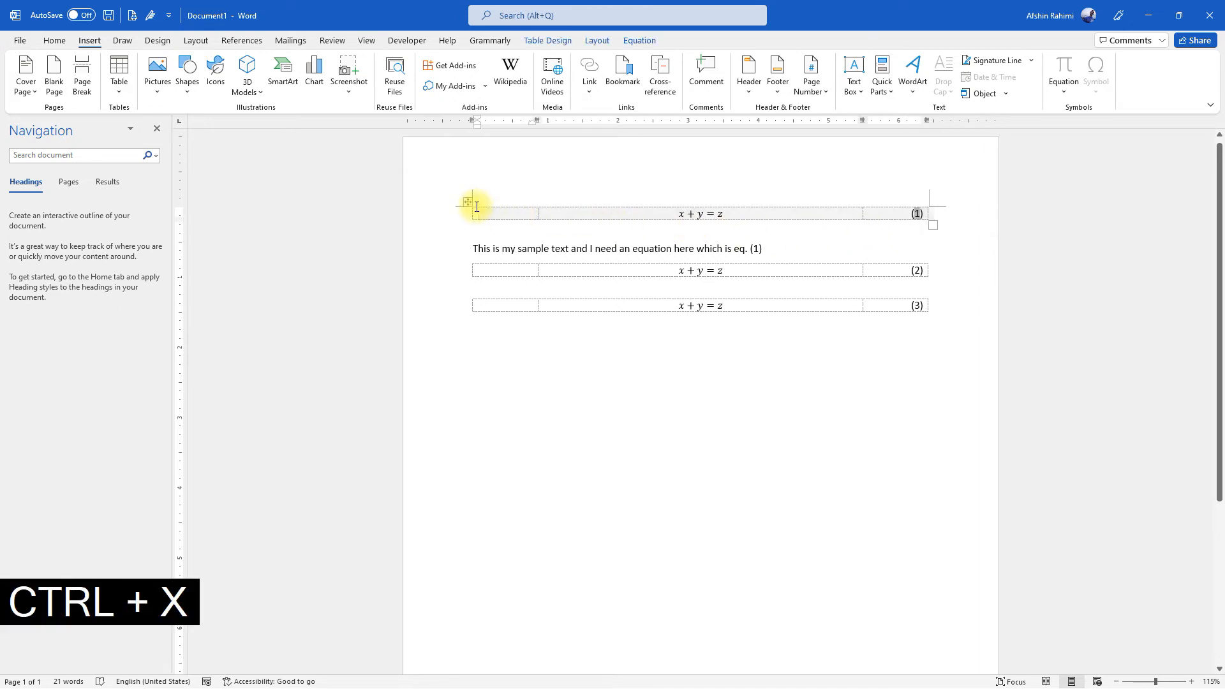
pyautogui.click(550, 335)
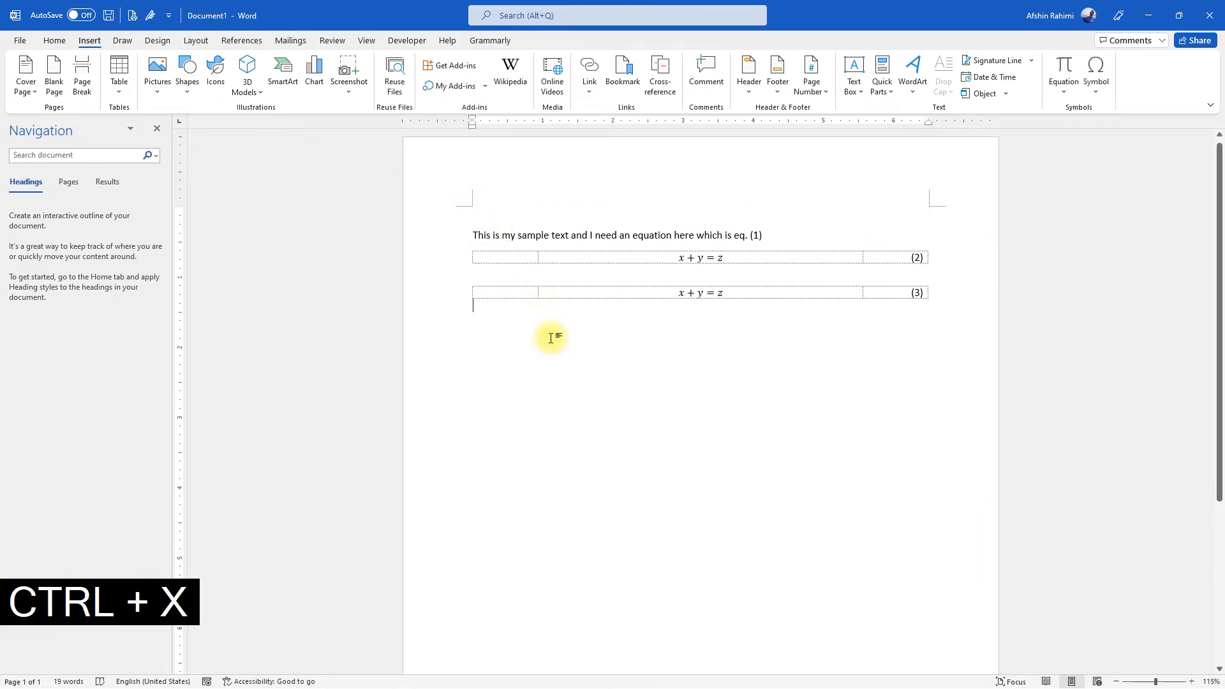
pyautogui.hotkey('ctrl', 'v')
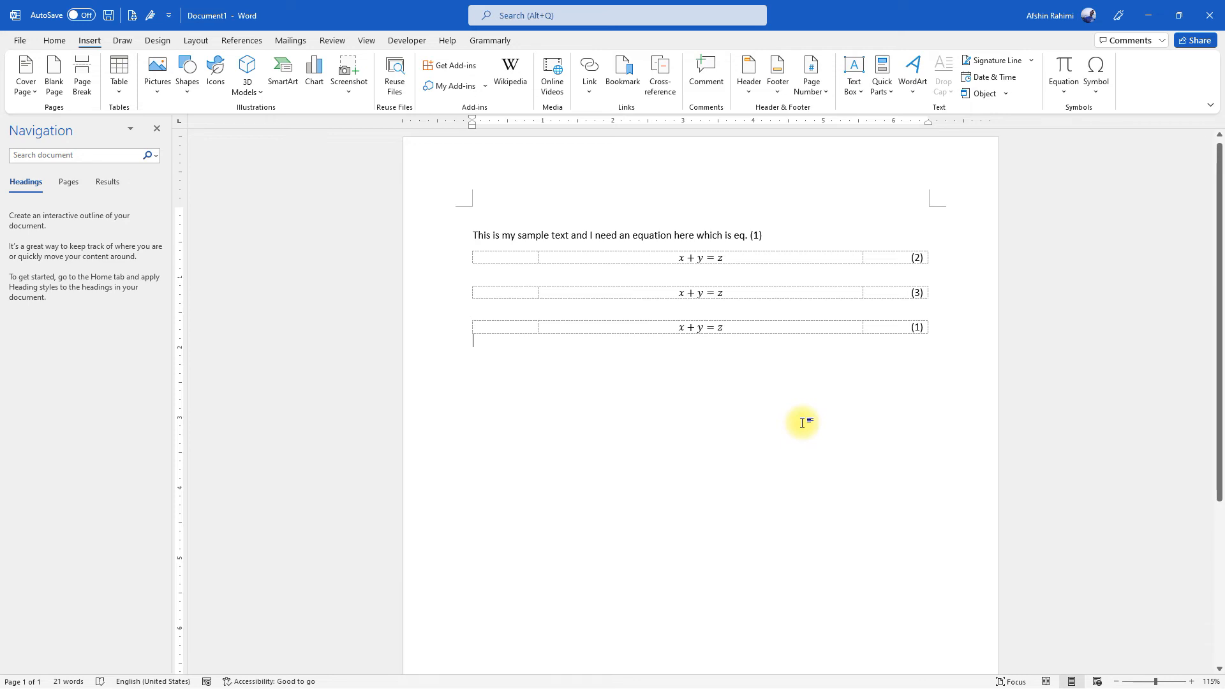
pyautogui.hotkey('ctrl', 'p')
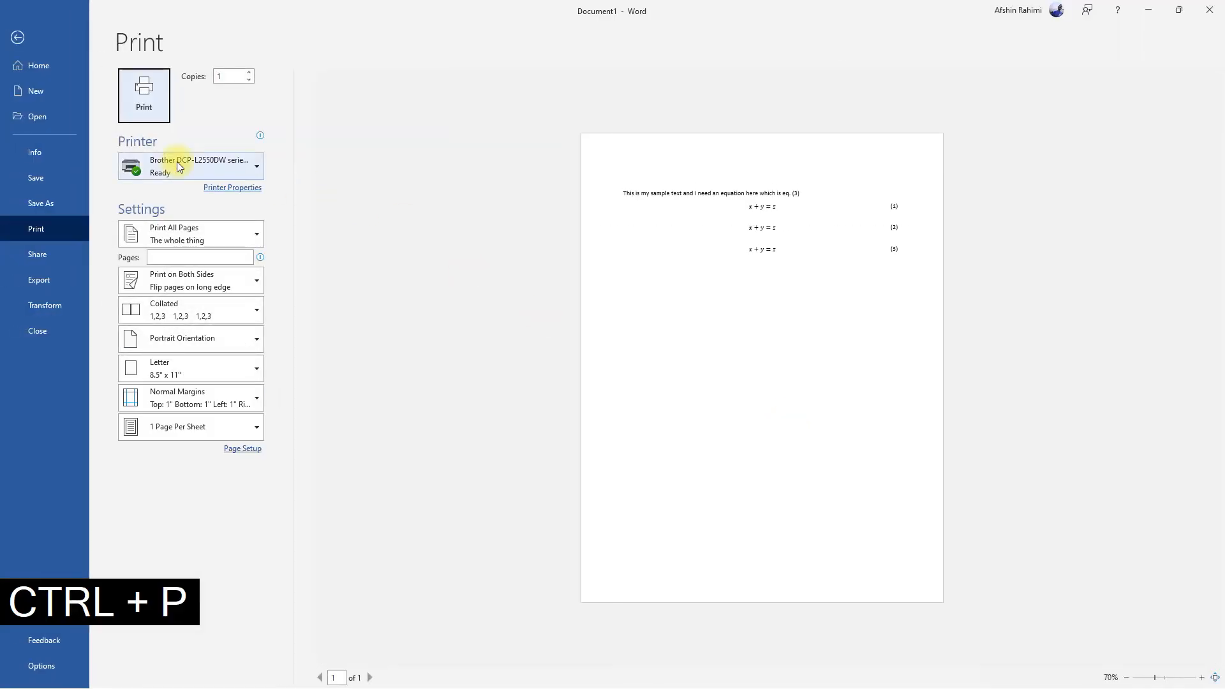
pyautogui.click(17, 38)
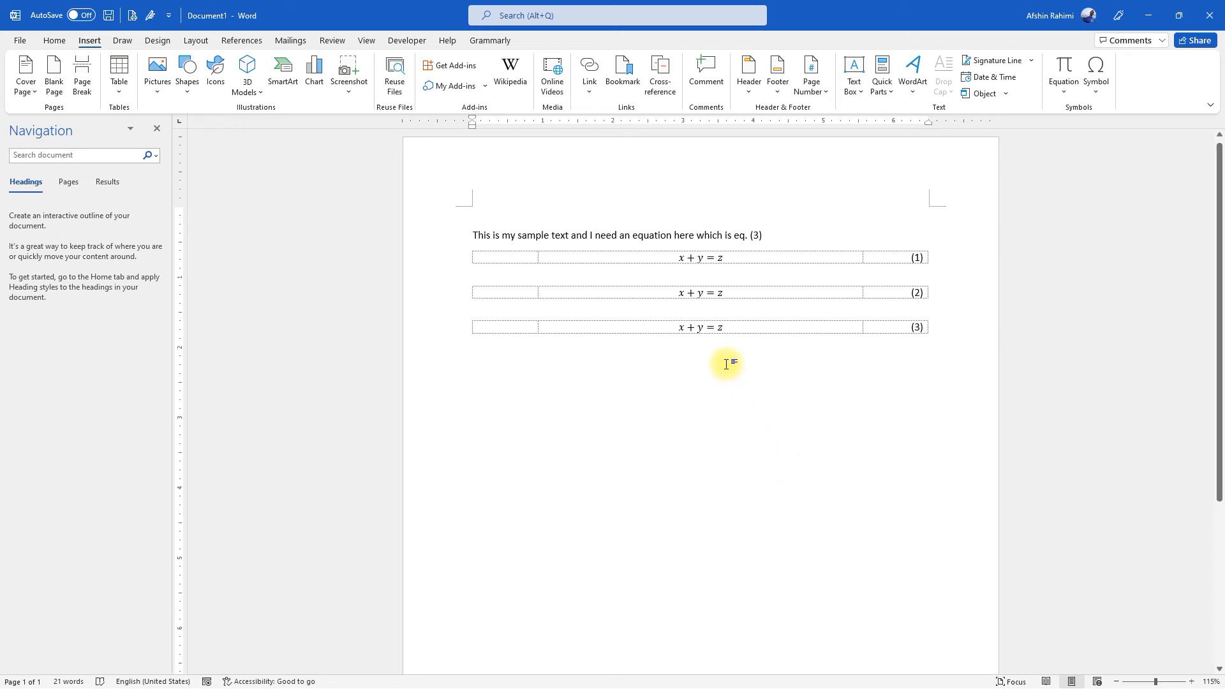
# Create a new style named equation from the formatting of the first table's equation
pyautogui.moveTo(682, 257); pyautogui.dragTo(724, 257)
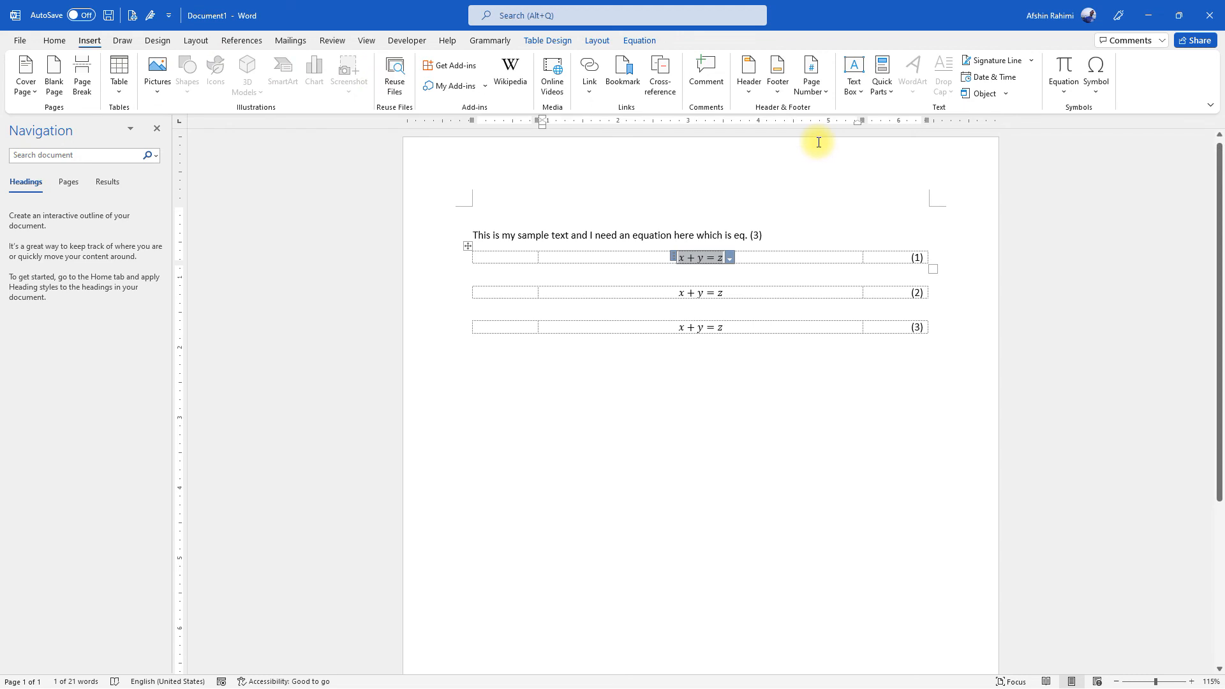
pyautogui.click(55, 41)
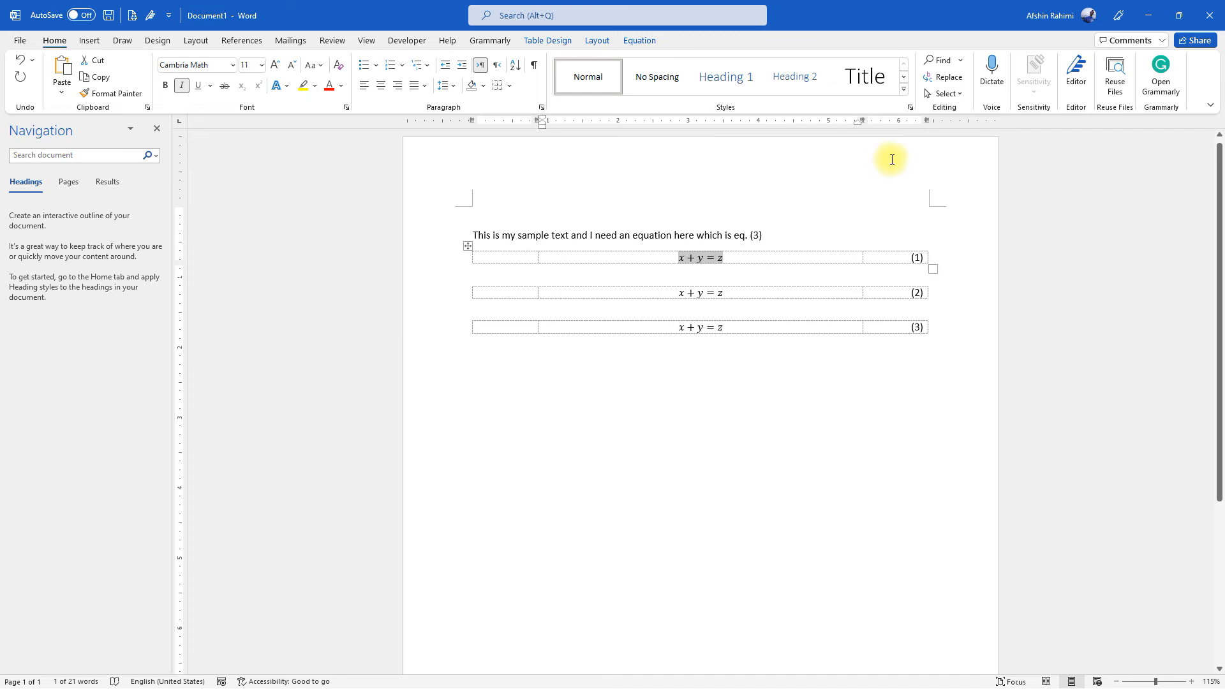
pyautogui.click(903, 94)
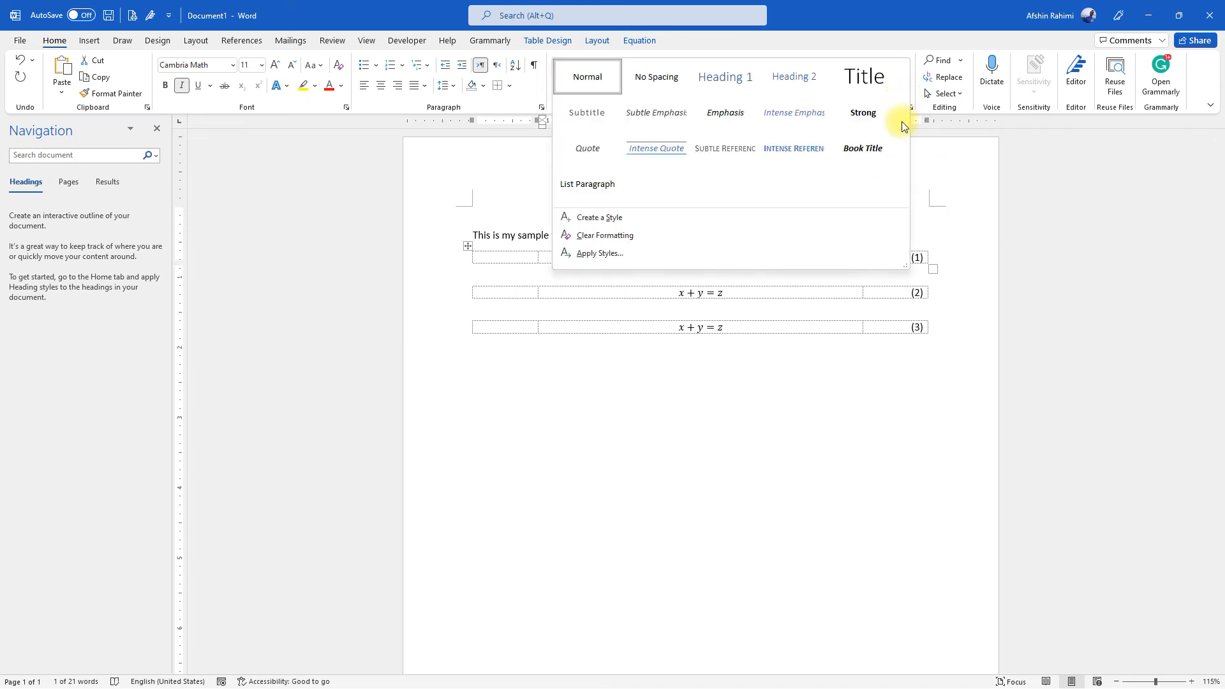
pyautogui.click(591, 217)
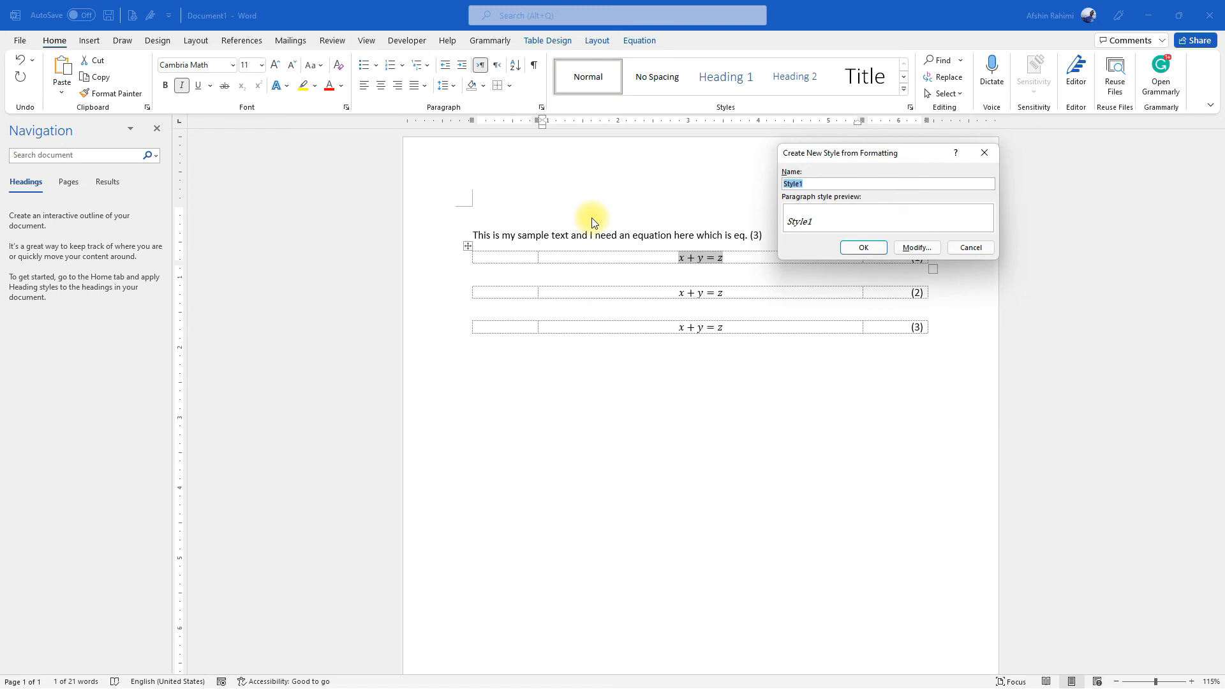
pyautogui.write('equation')
pyautogui.click(854, 249)
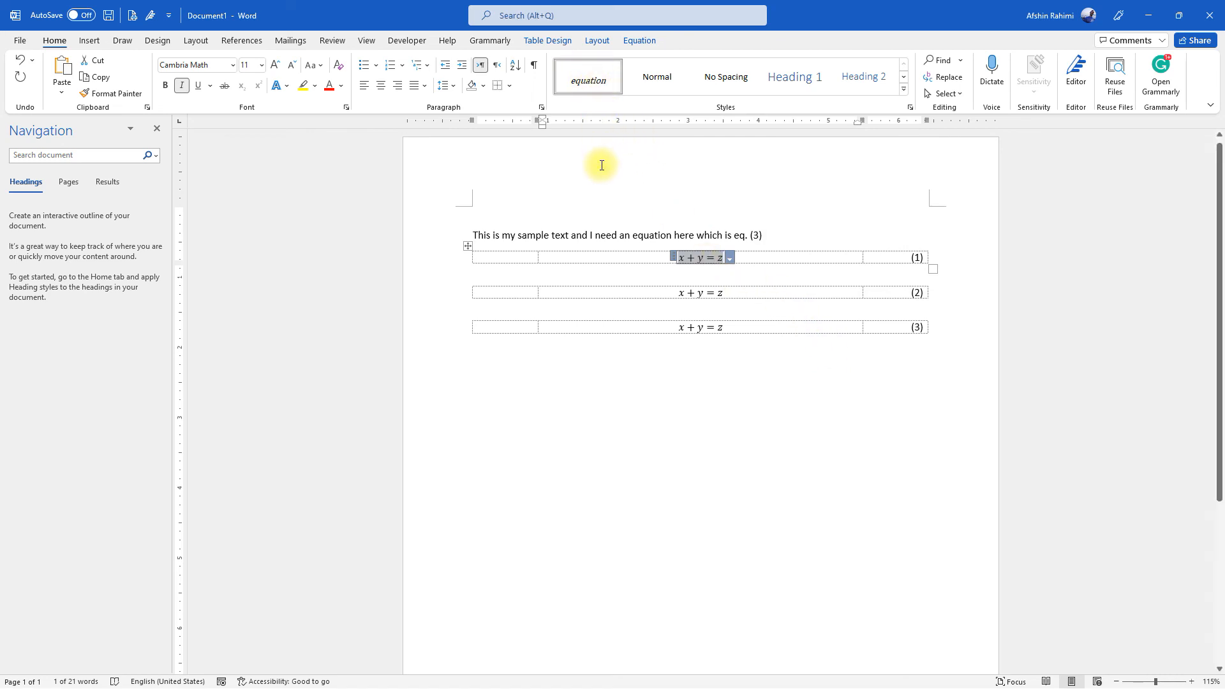
# Apply the equation style to the equations in the second and third tables
pyautogui.click(683, 295)
pyautogui.click(673, 292)
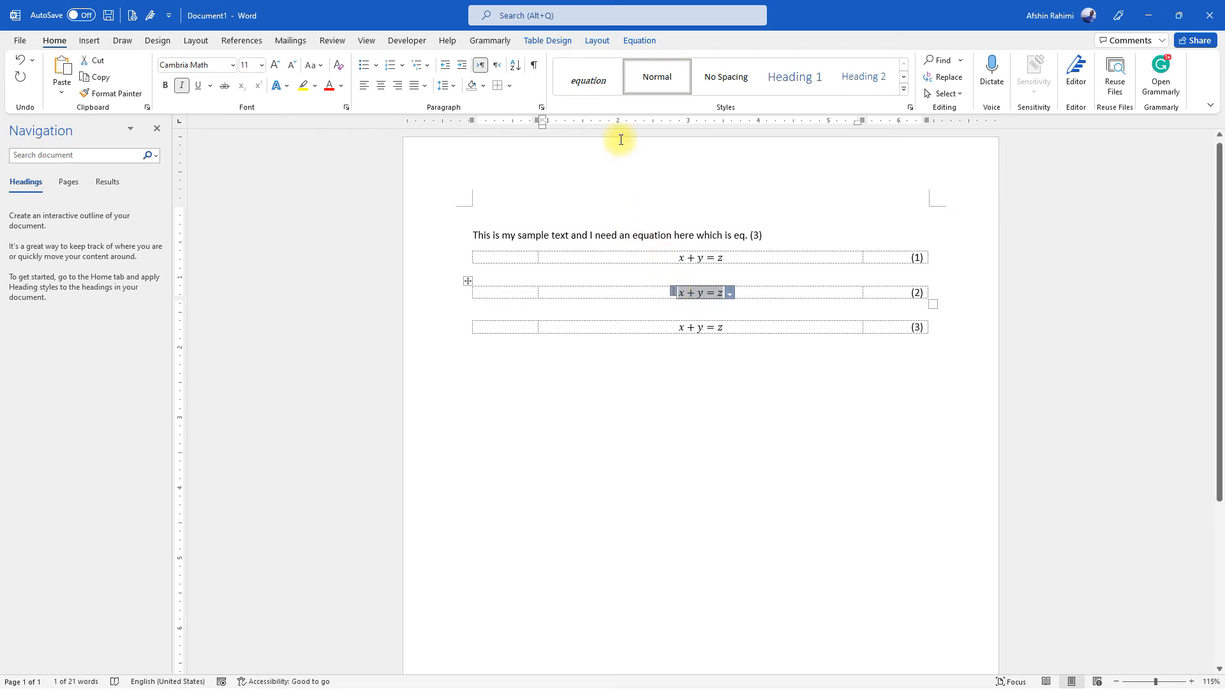
pyautogui.click(680, 326)
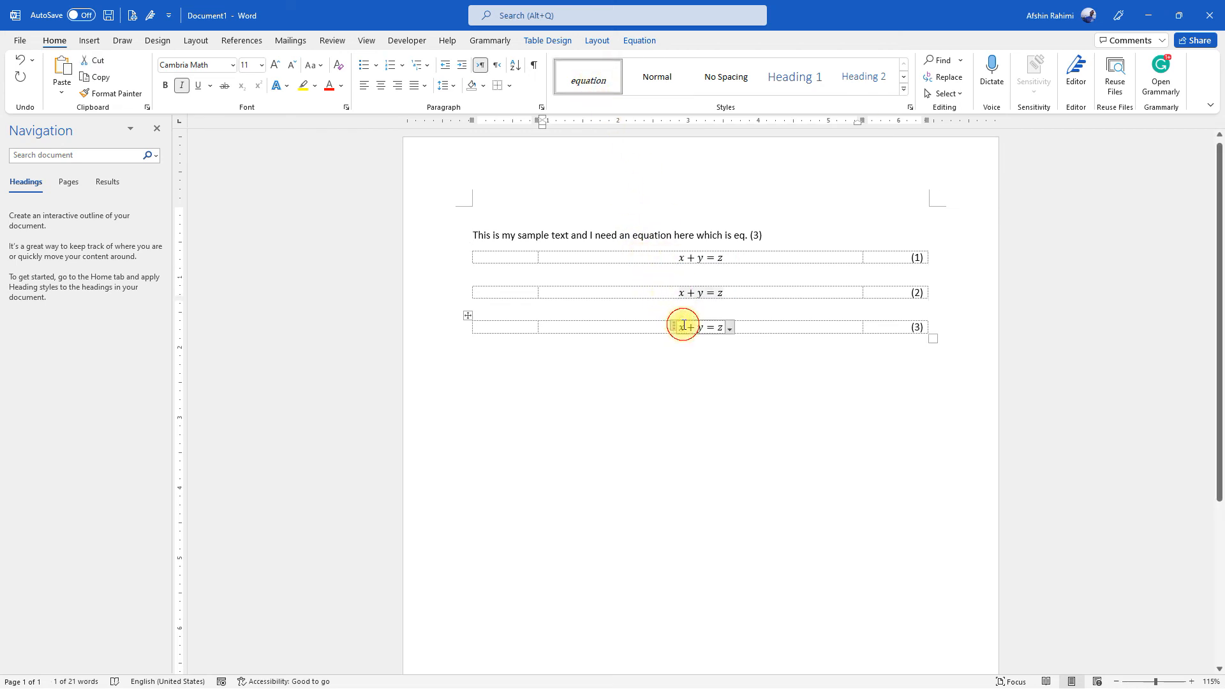
pyautogui.click(673, 326)
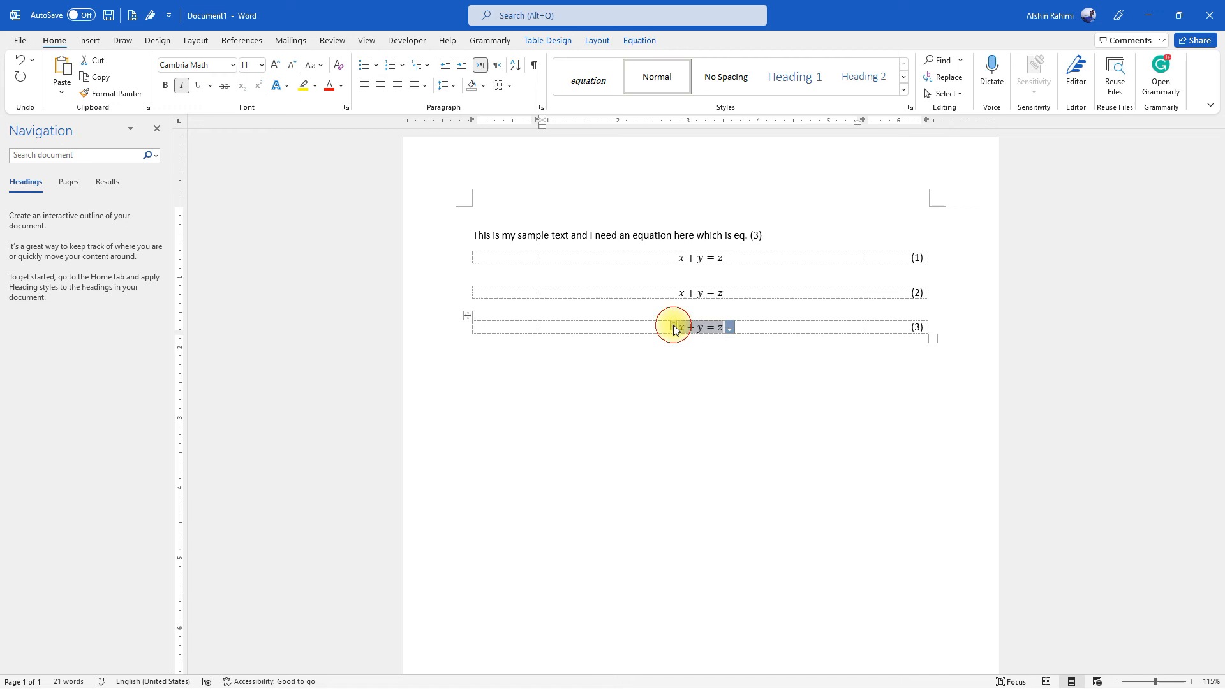
pyautogui.click(587, 81)
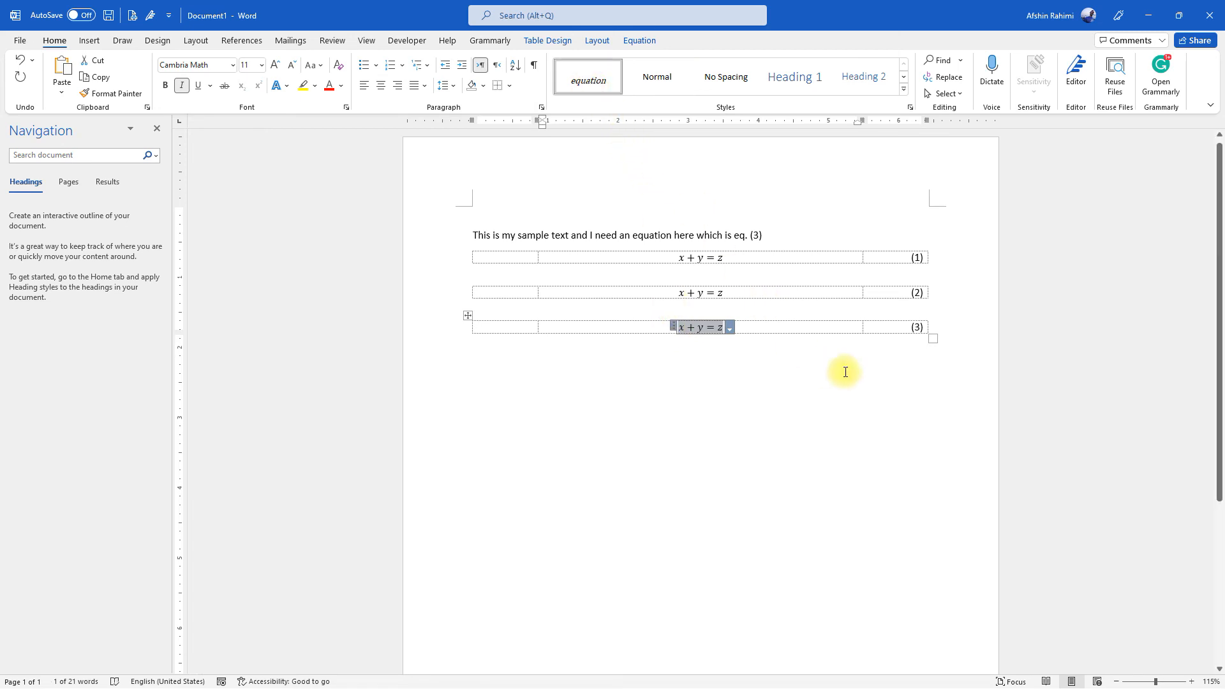
# Create a new style named equation_no from the formatting of the first equation's number
pyautogui.moveTo(908, 255); pyautogui.dragTo(927, 256)
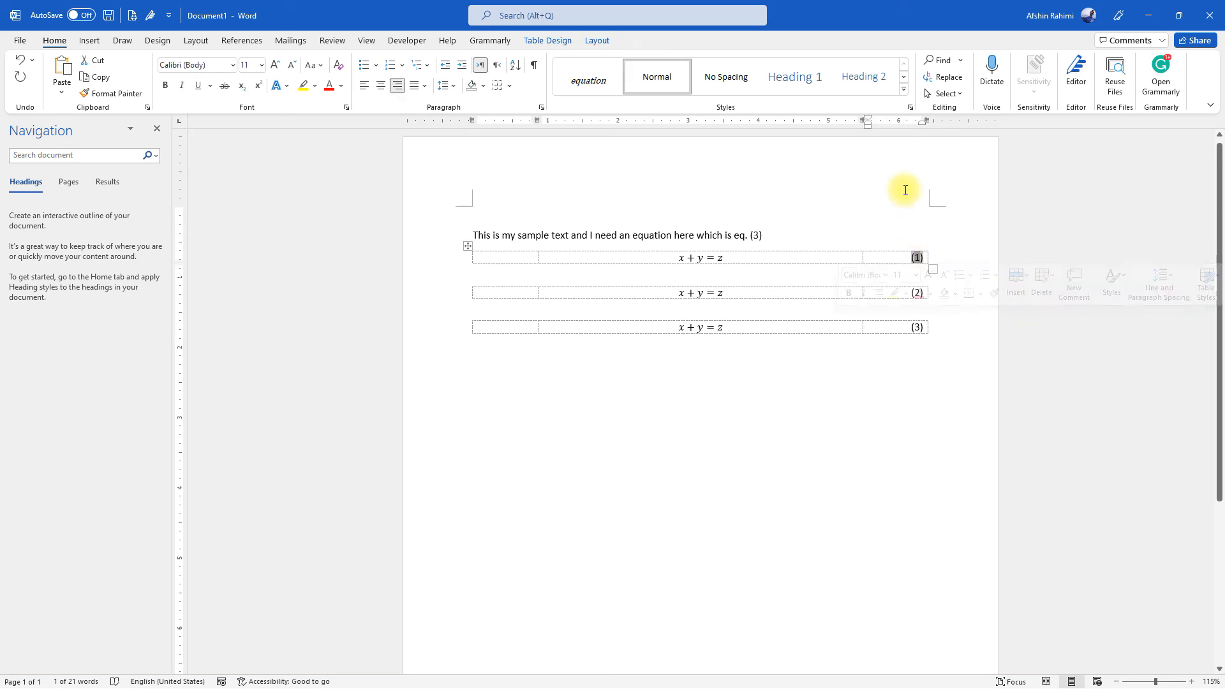
pyautogui.click(903, 89)
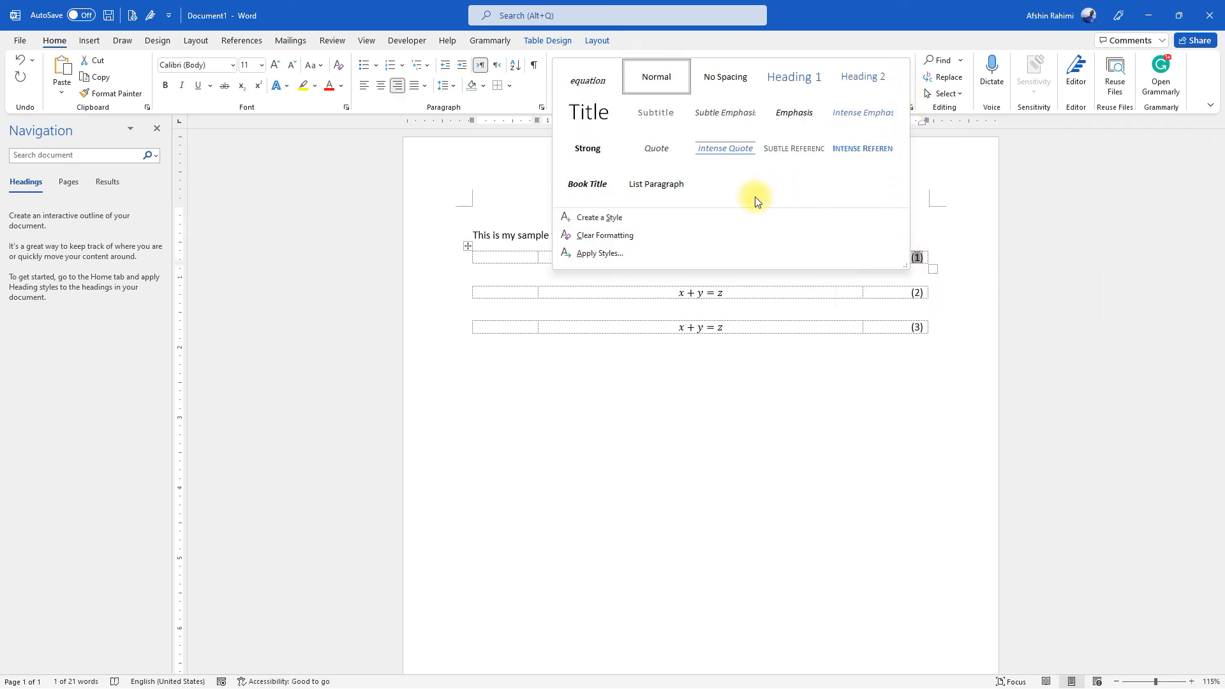
pyautogui.click(641, 221)
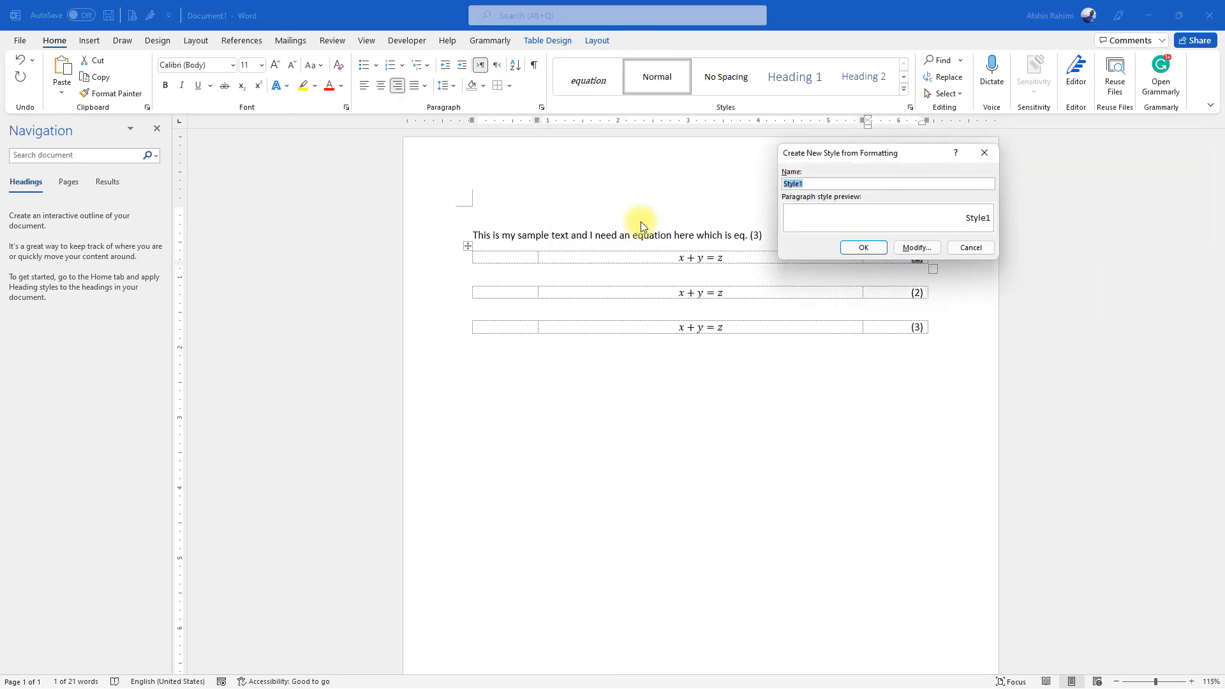
pyautogui.write('equation_no')
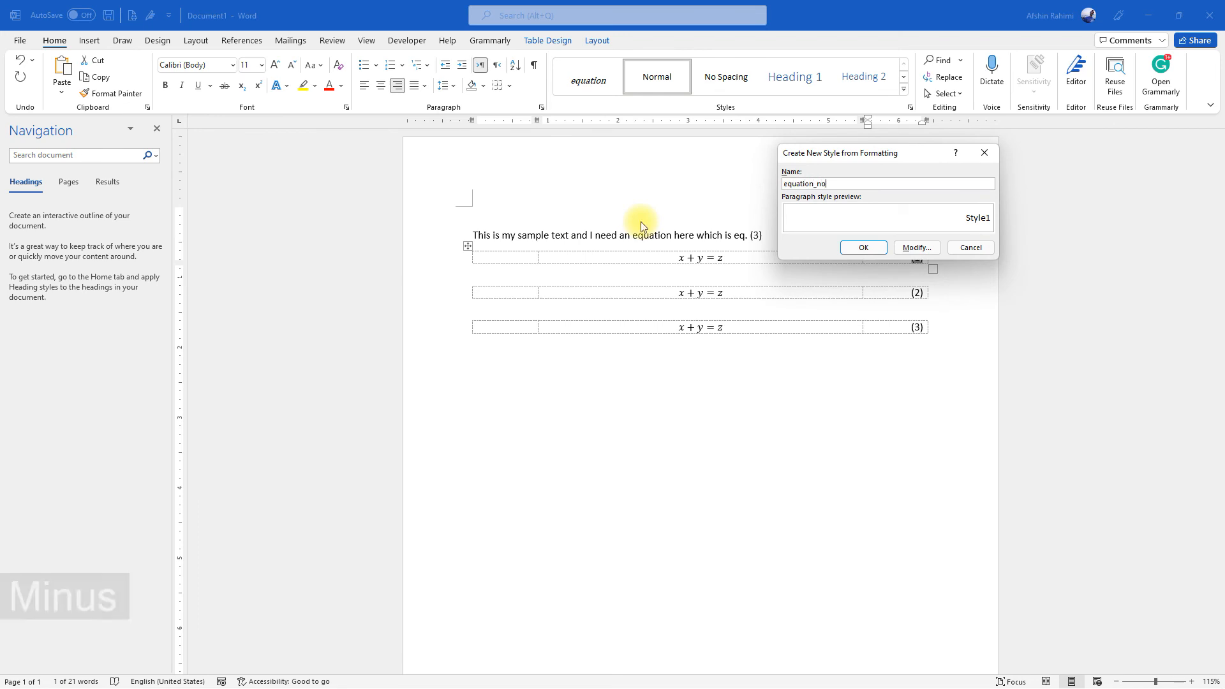
pyautogui.click(864, 247)
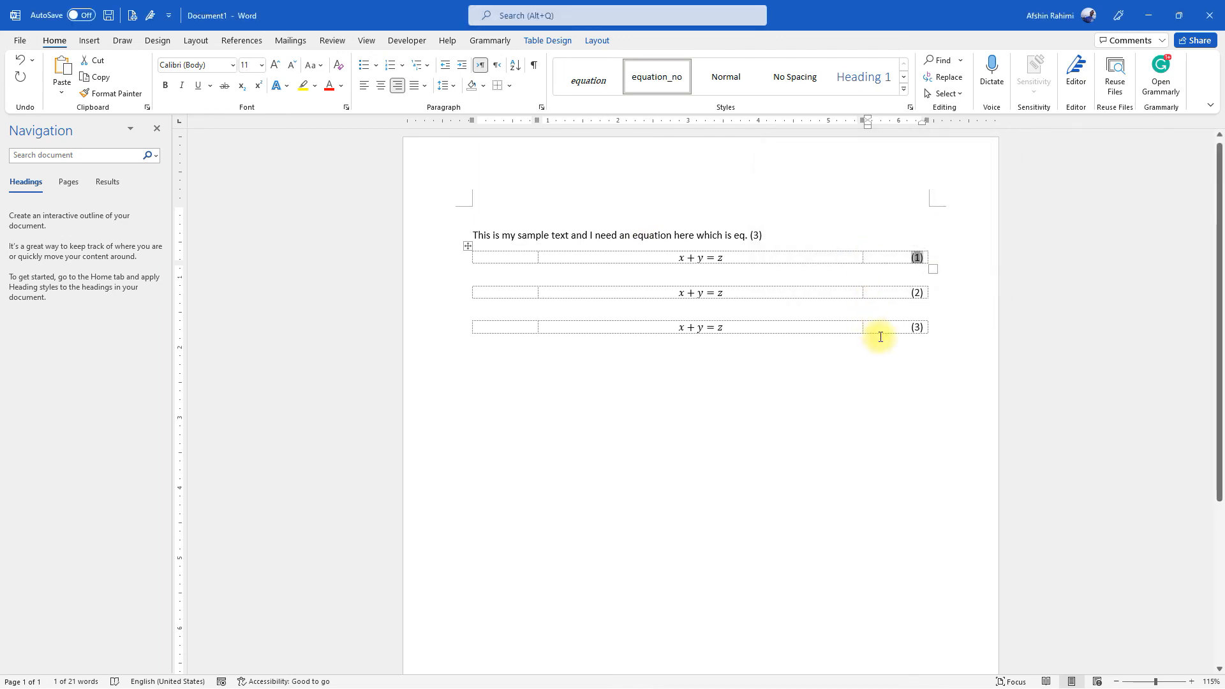
# Apply the equation_no style to the numbers of the second and third equations
pyautogui.moveTo(908, 290)
pyautogui.mouseDown()
pyautogui.moveTo(930, 292)
pyautogui.moveTo(909, 292)
pyautogui.mouseUp()
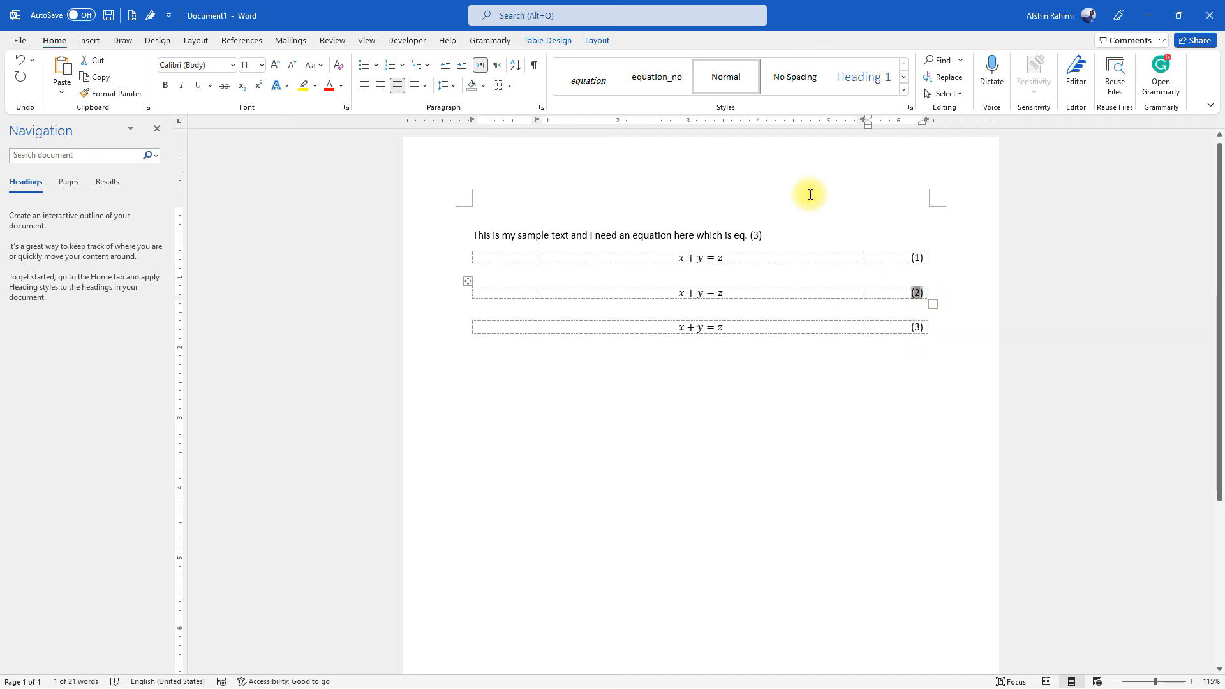
pyautogui.click(660, 77)
pyautogui.click(919, 326)
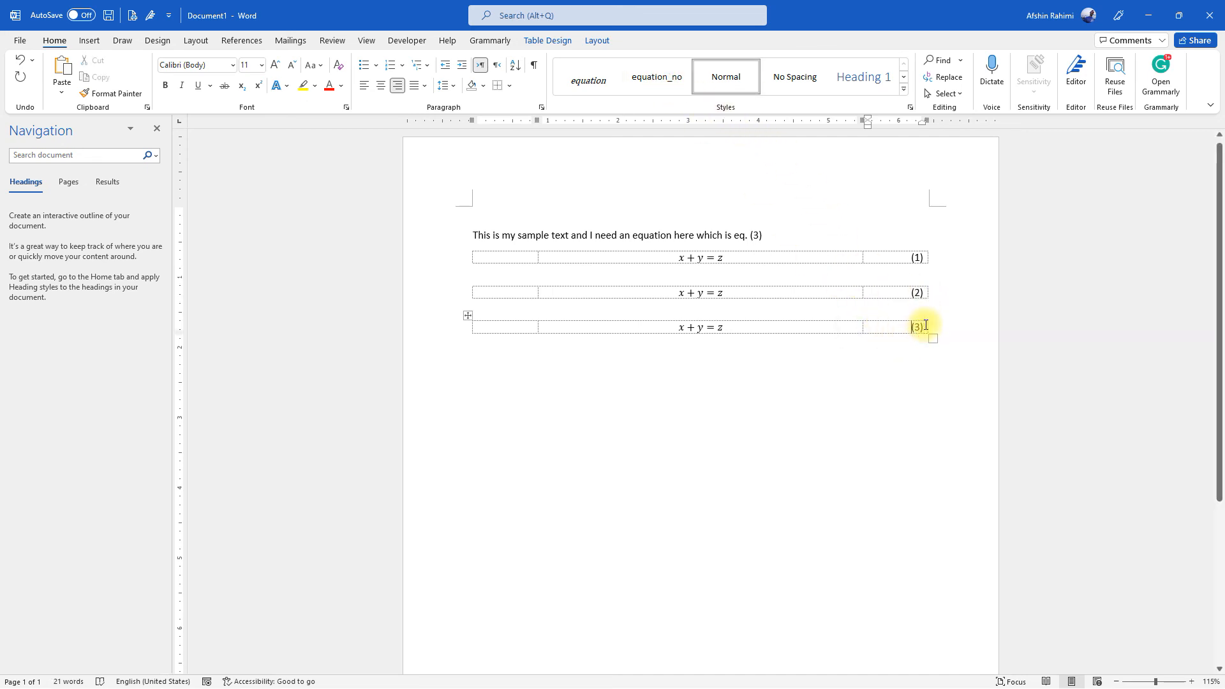
pyautogui.moveTo(921, 326); pyautogui.dragTo(911, 327)
pyautogui.click(674, 80)
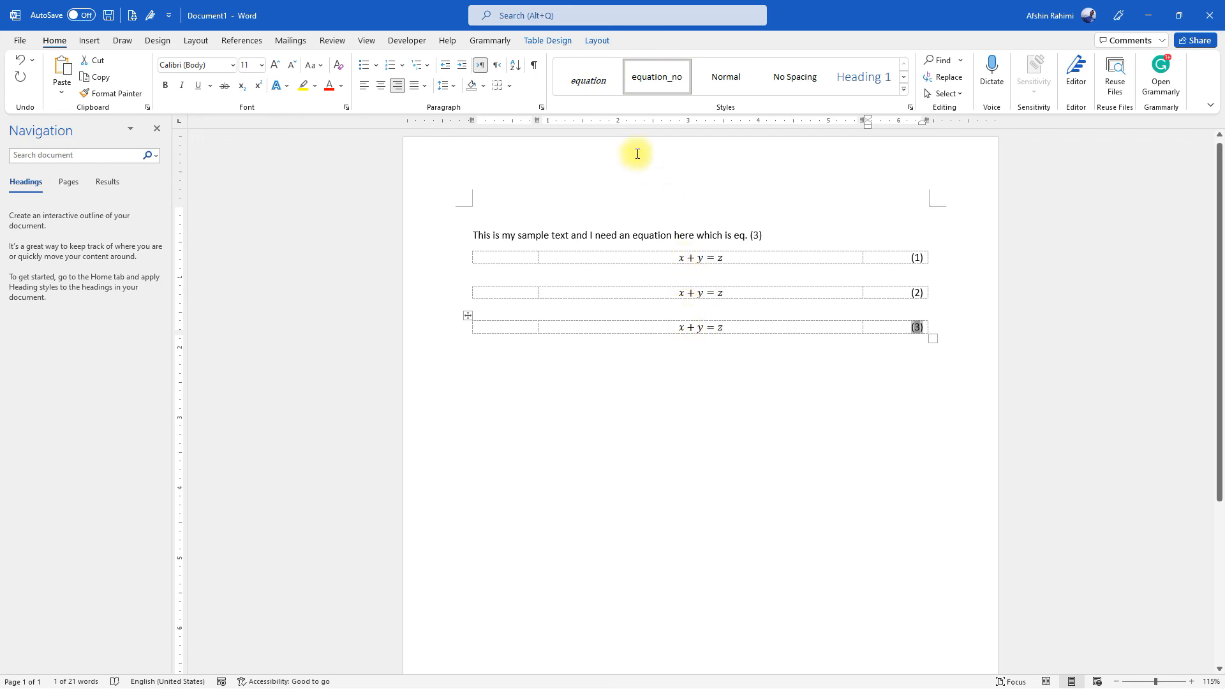
# Modify the equation style to use a font size of 14
pyautogui.rightClick(589, 86)
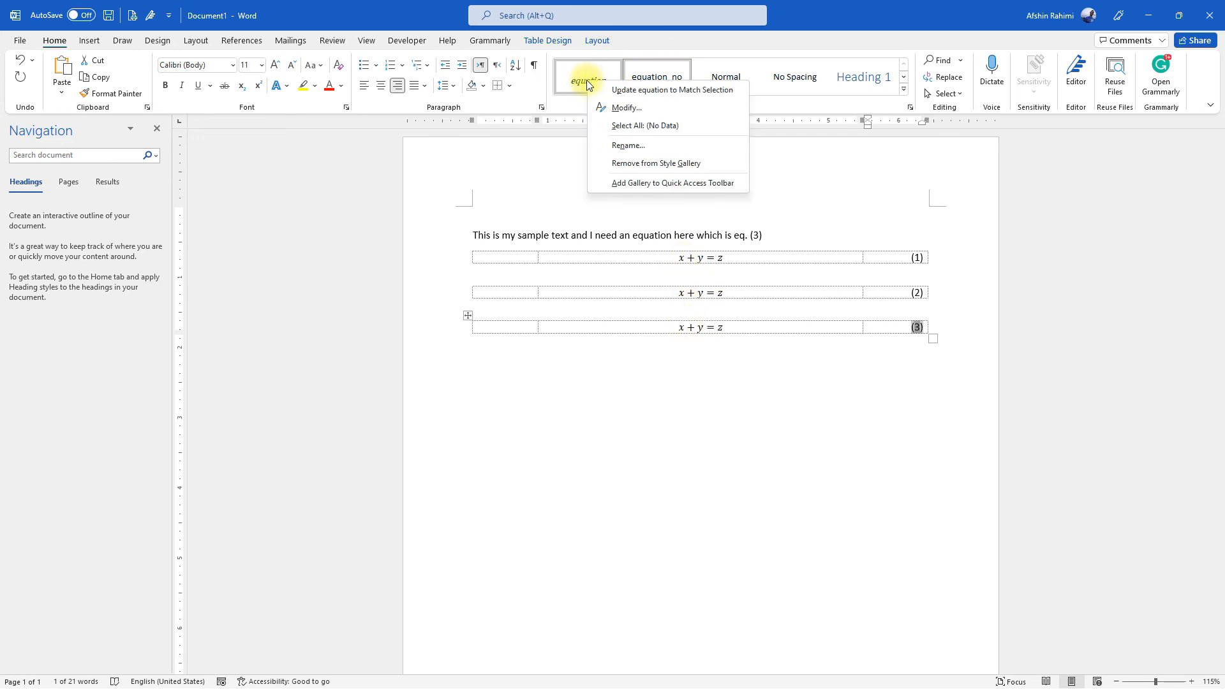
pyautogui.click(616, 108)
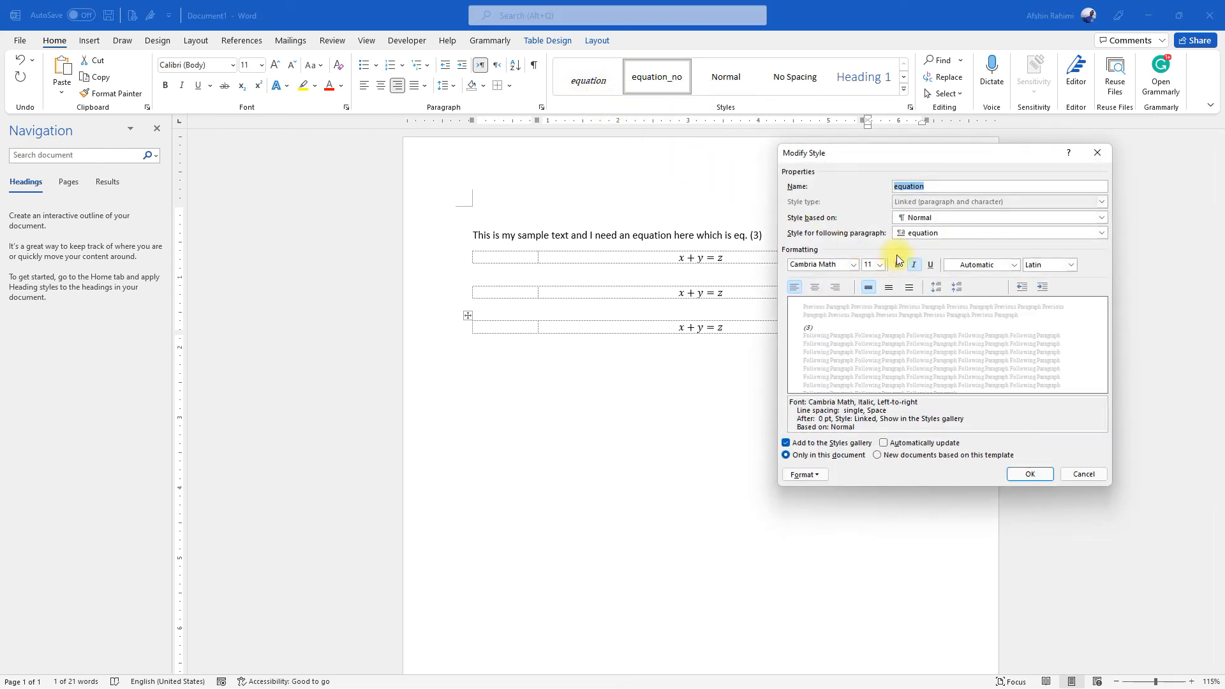
pyautogui.click(880, 265)
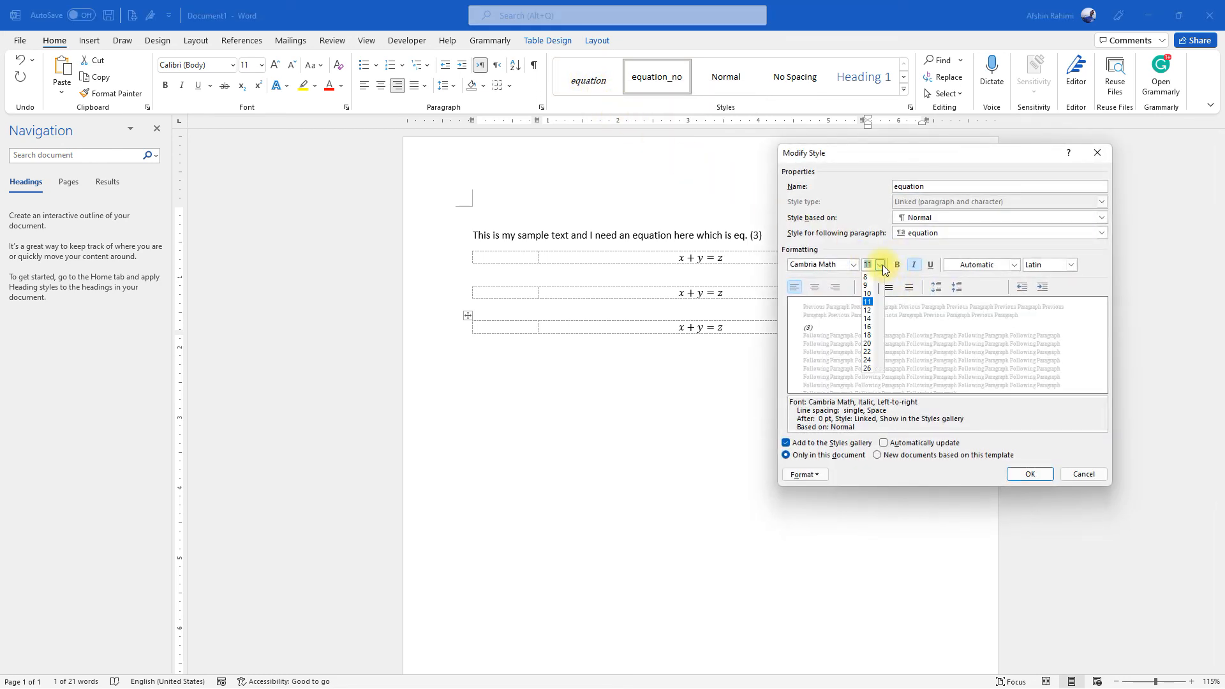
pyautogui.click(871, 318)
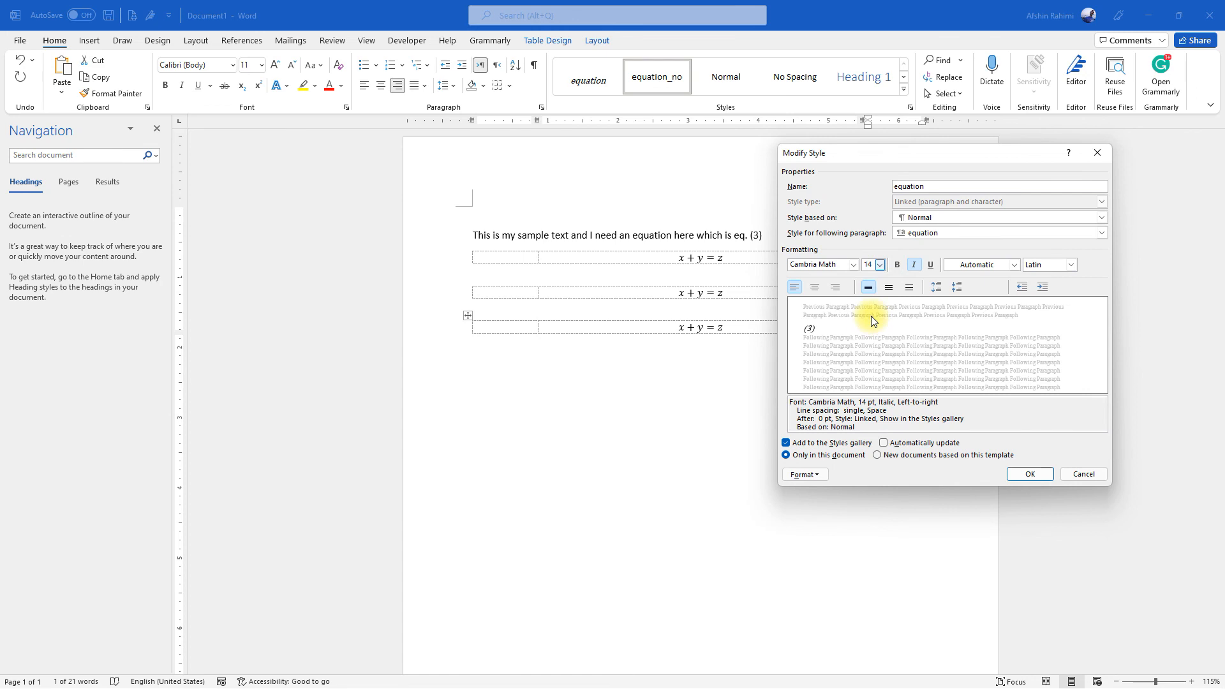
pyautogui.click(1019, 472)
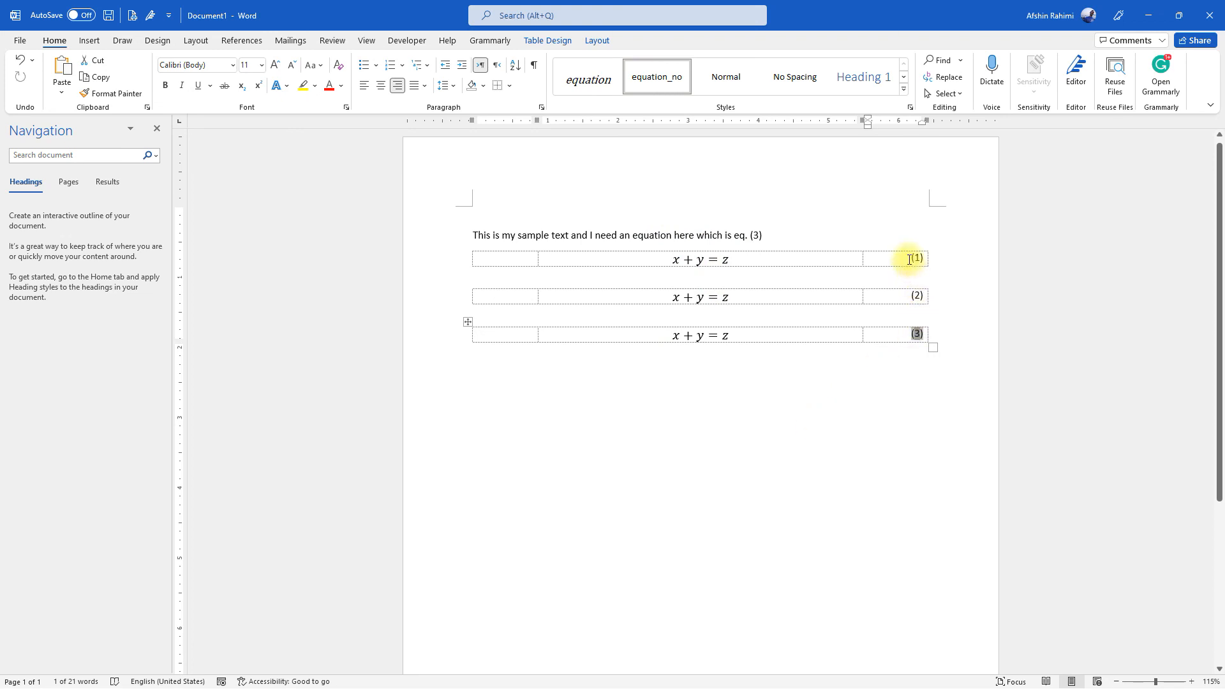
# Modify the equation_no style to use bold, centered text
pyautogui.rightClick(652, 73)
pyautogui.click(676, 99)
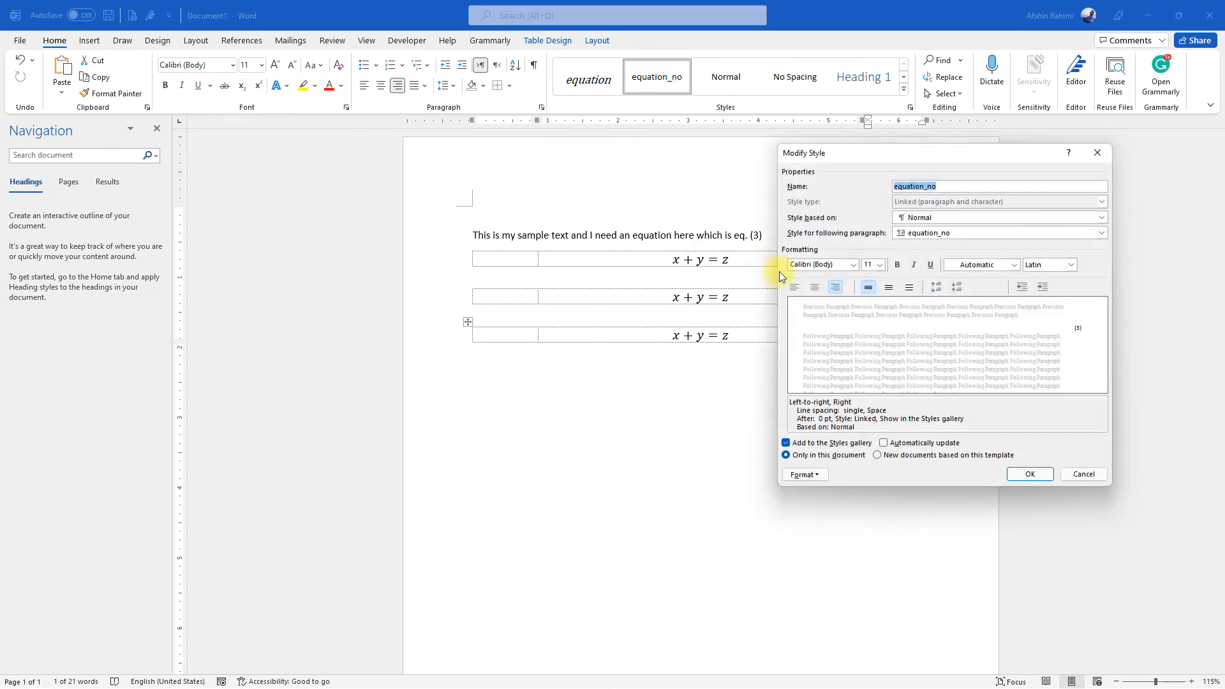
pyautogui.click(897, 265)
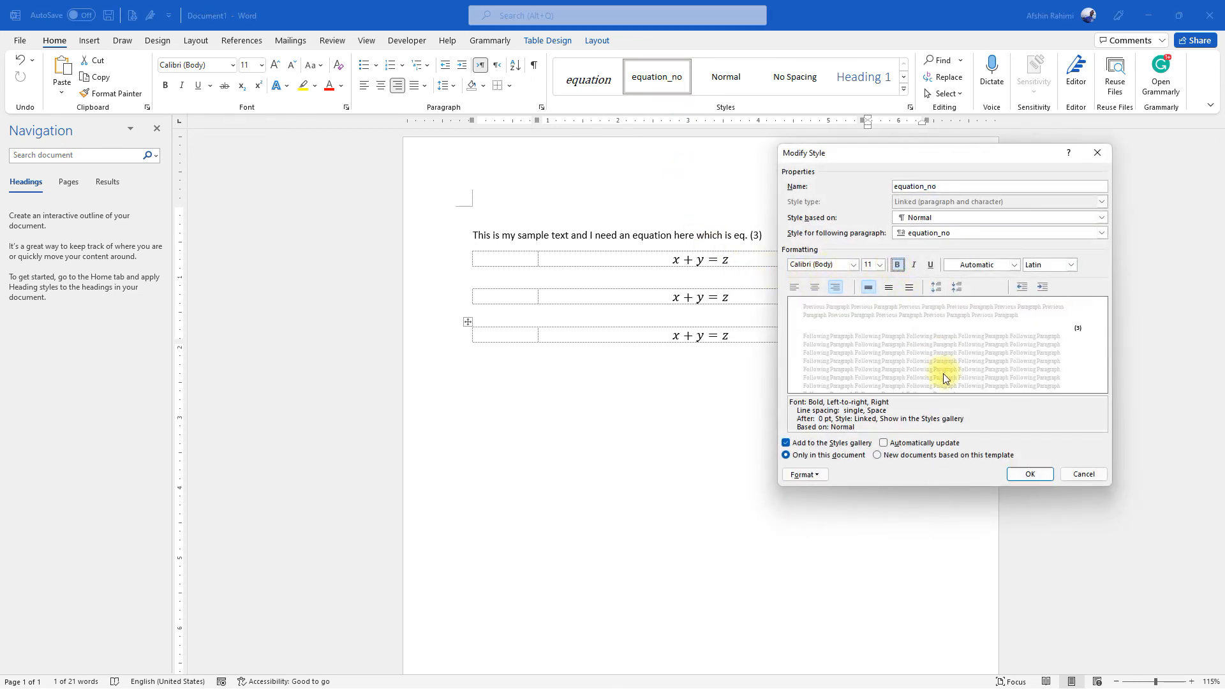
pyautogui.moveTo(905, 167); pyautogui.dragTo(419, 249)
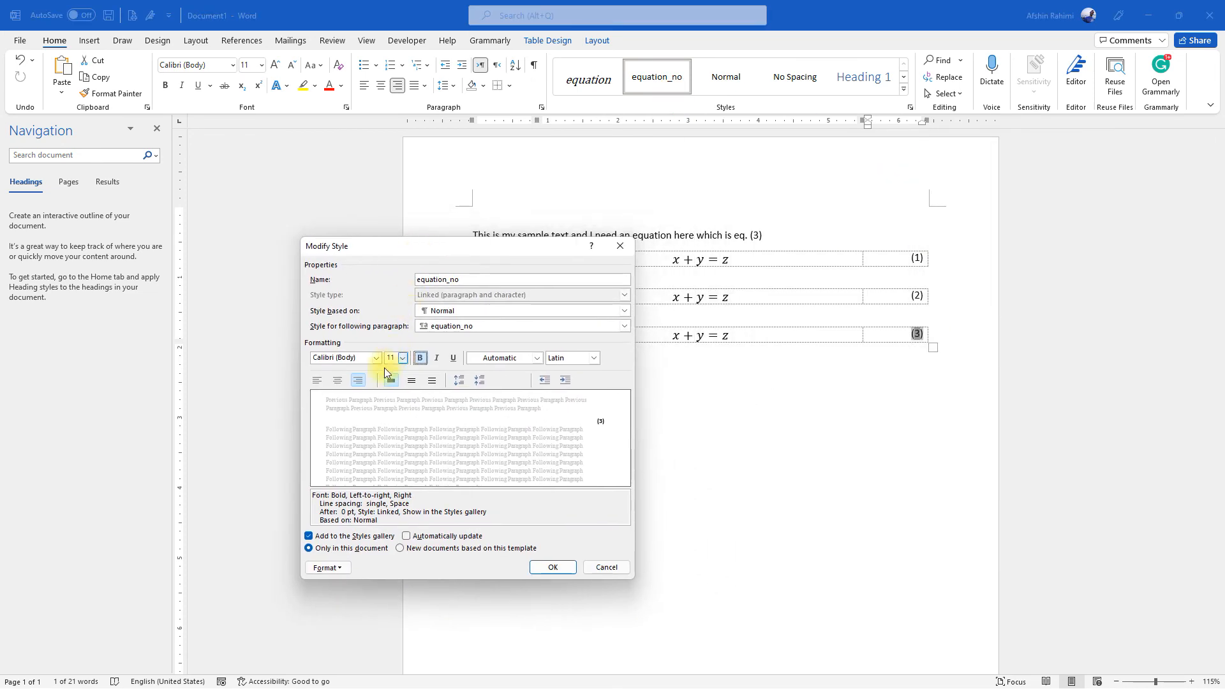
pyautogui.click(337, 380)
pyautogui.click(552, 568)
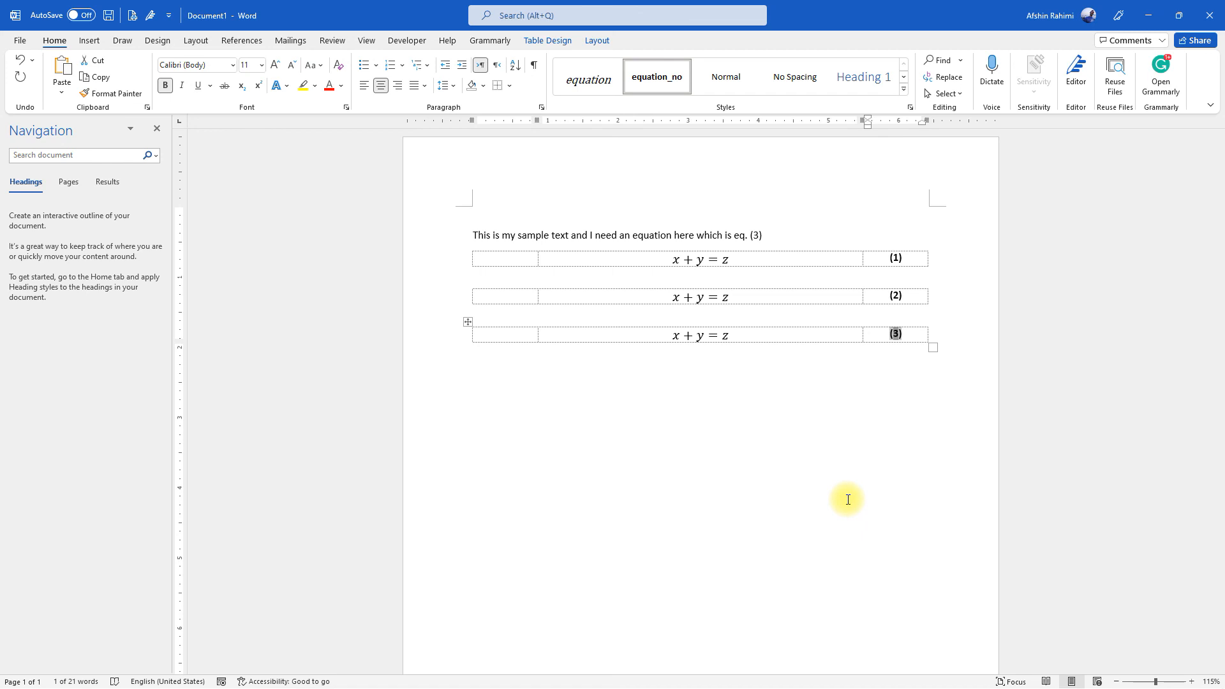
# Select the cross-referenced equation number in the sample sentence
pyautogui.doubleClick(756, 235)
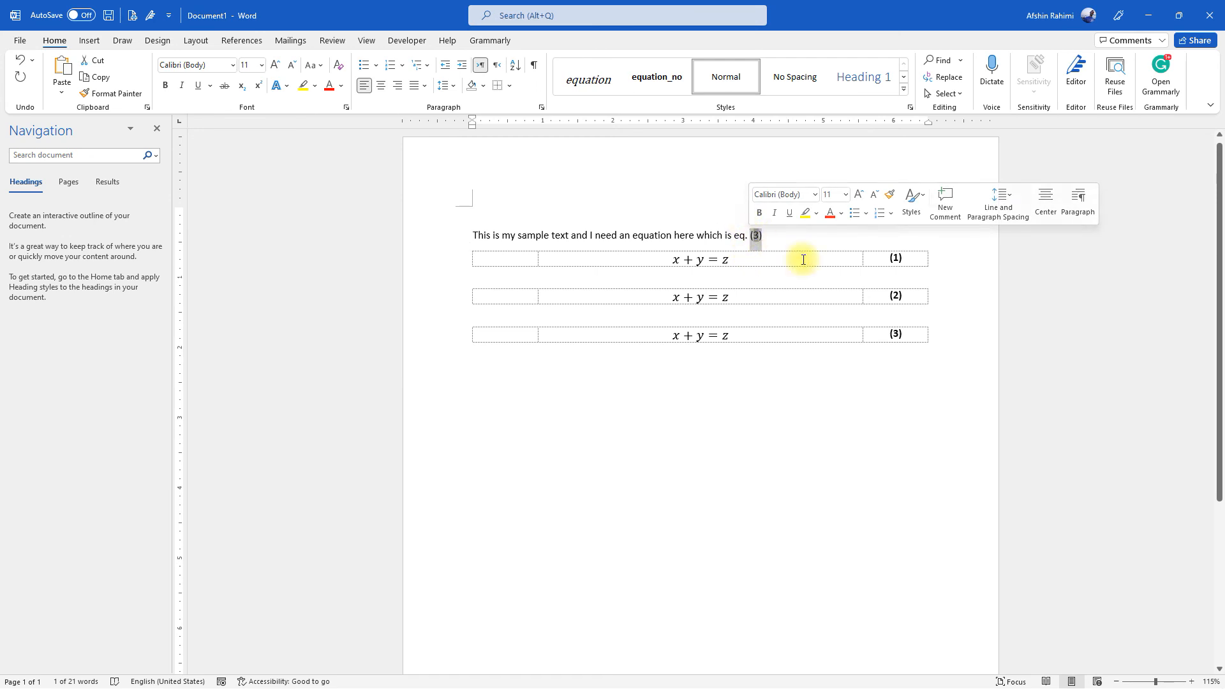